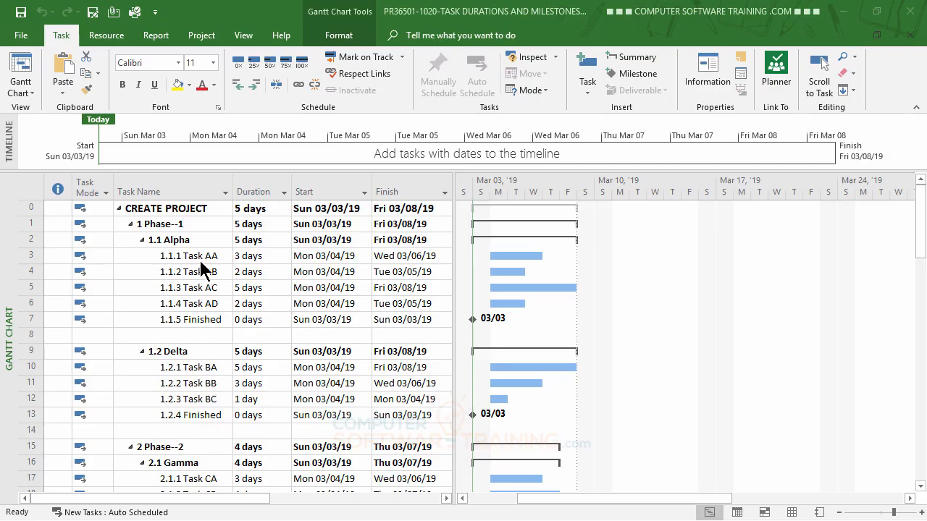
- Link tasks 1.1.1 to 1.1.5 under Alpha in sequence, and likewise link tasks 1.2.1 to 1.2.4 under Delta
drag(201, 262, 196, 322)
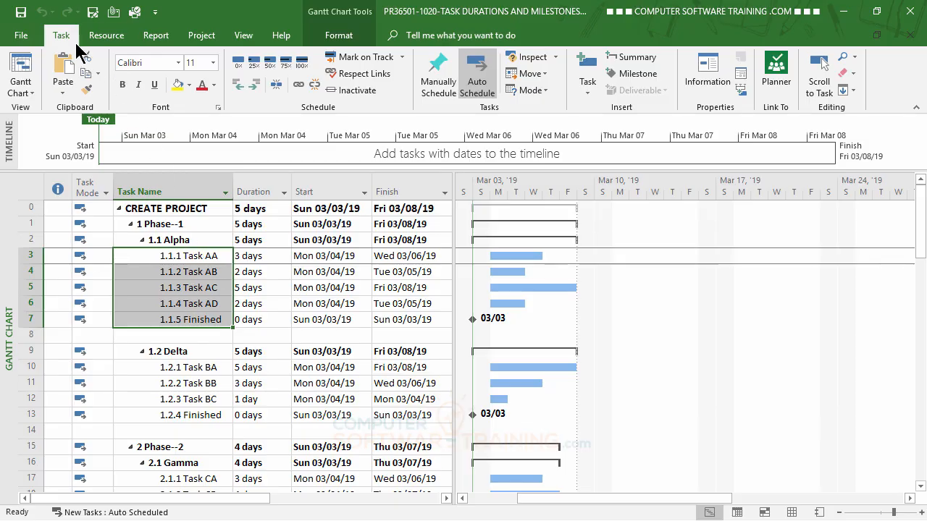
click(299, 85)
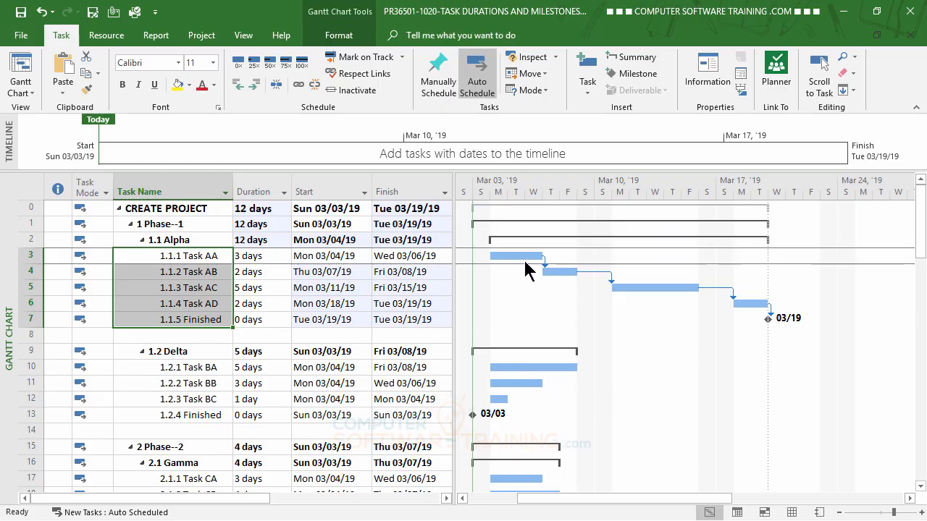
mouse_move(548, 273)
mouse_move(549, 270)
scroll(372, 301, down, 1)
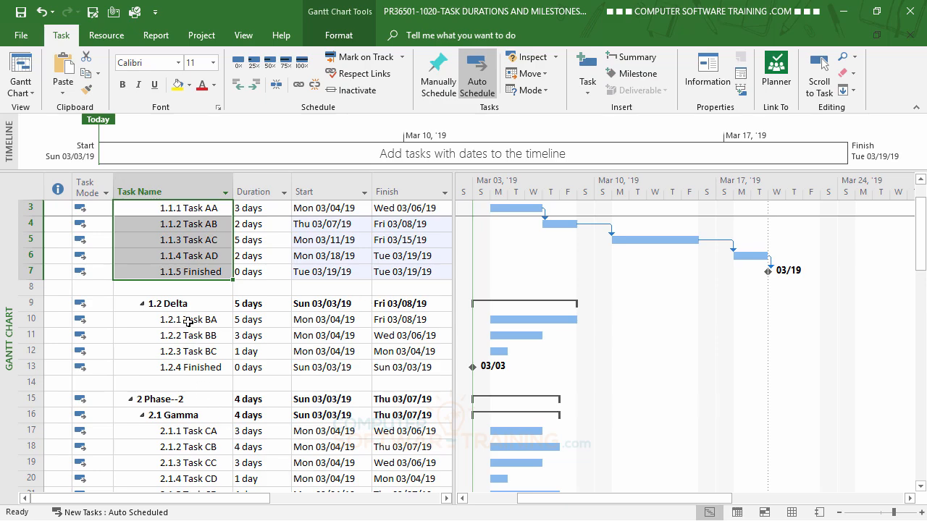
drag(186, 320, 190, 367)
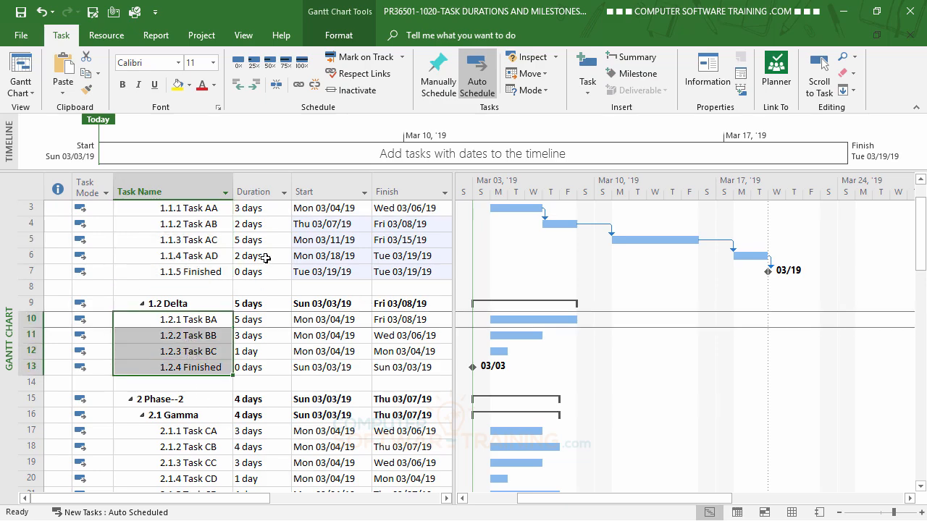
click(299, 89)
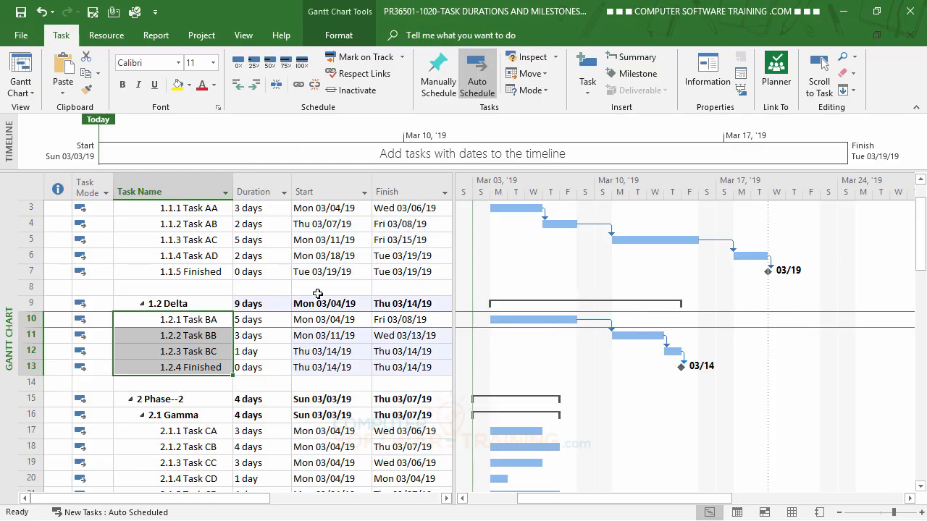
- Link tasks 2.1.1 to 2.1.6 under Gamma in sequence, and likewise link tasks 2.2.1 to 2.2.6 under Epsilon
scroll(314, 304, down, 2)
drag(189, 338, 191, 415)
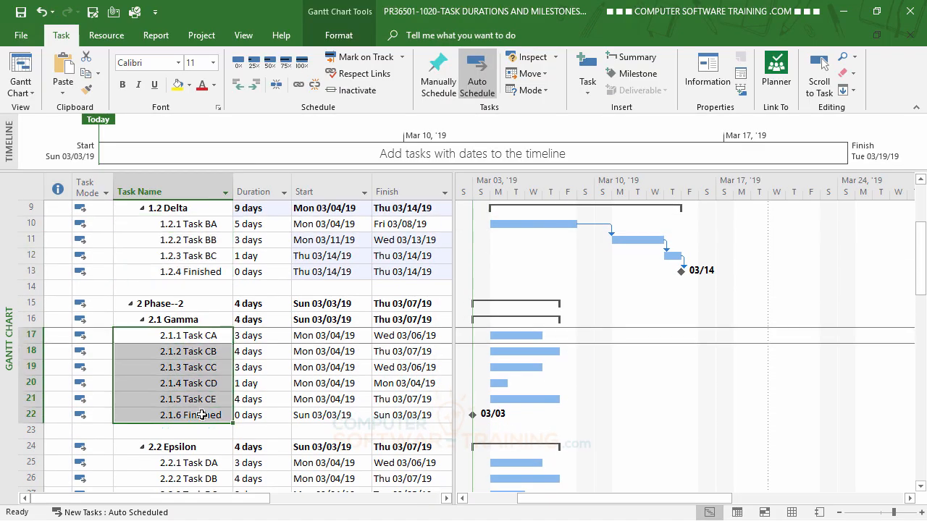
click(299, 84)
scroll(298, 347, down, 3)
scroll(297, 348, down, 1)
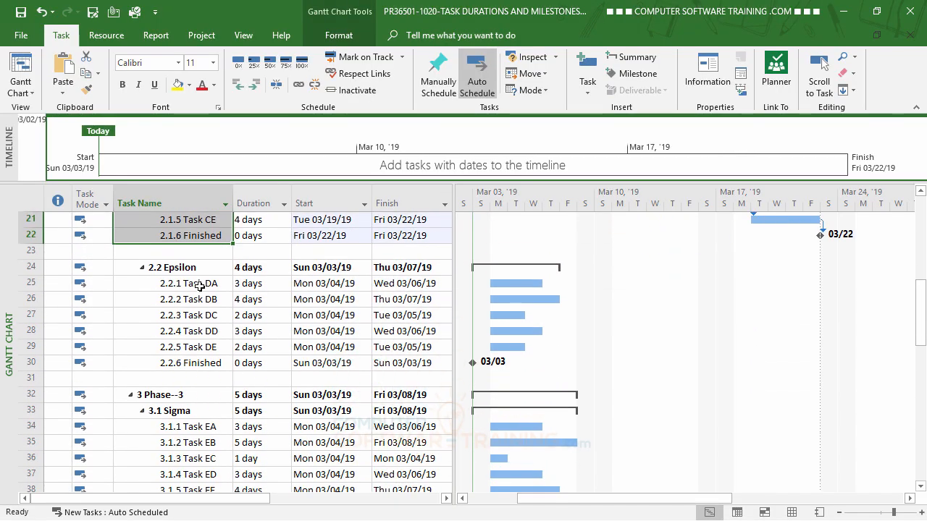
drag(200, 285, 207, 361)
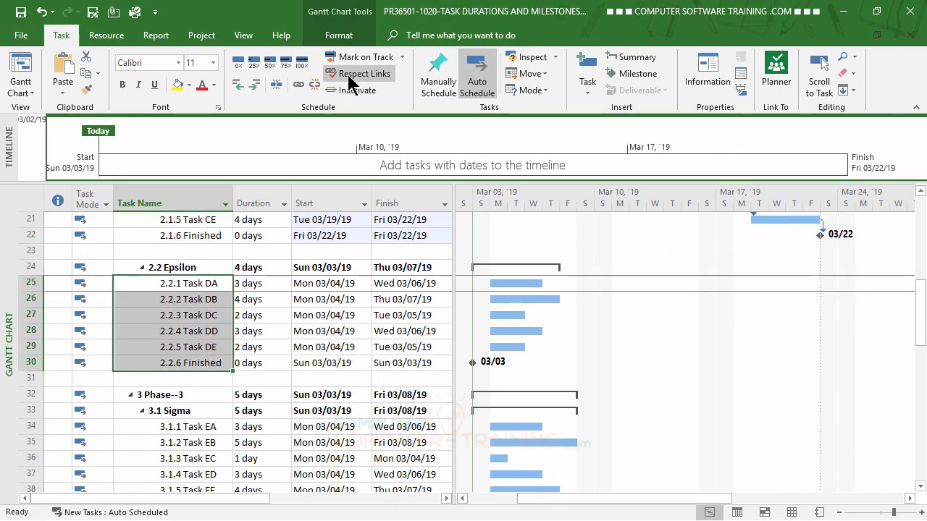
click(300, 86)
- Link tasks 3.1.1 to 3.1.7 under Sigma in sequence, and likewise link tasks 4.1.1 to 4.1.6 under Beta
scroll(283, 386, down, 5)
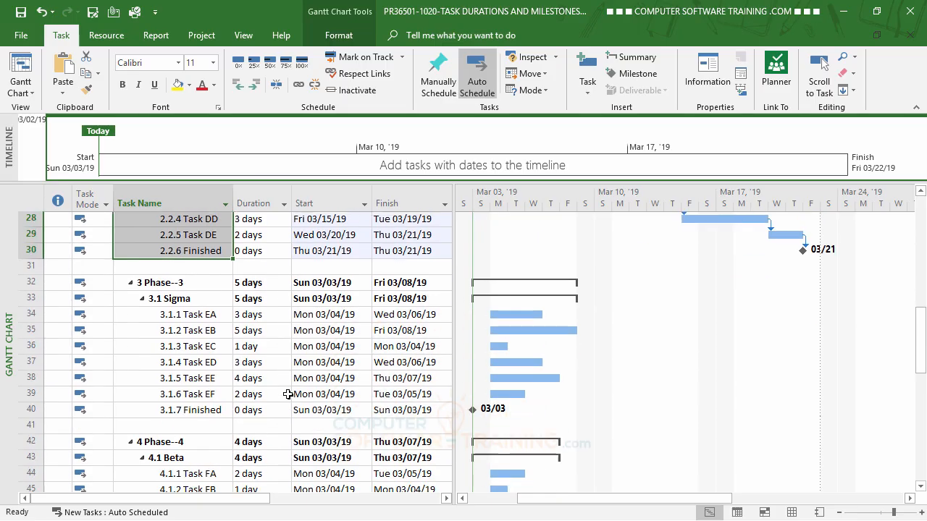
drag(194, 233, 197, 333)
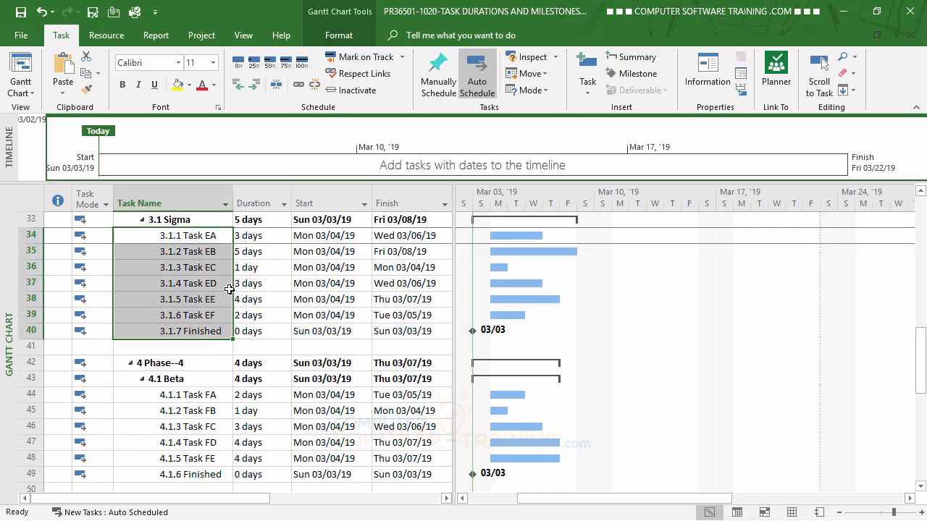
click(300, 85)
scroll(231, 297, down, 2)
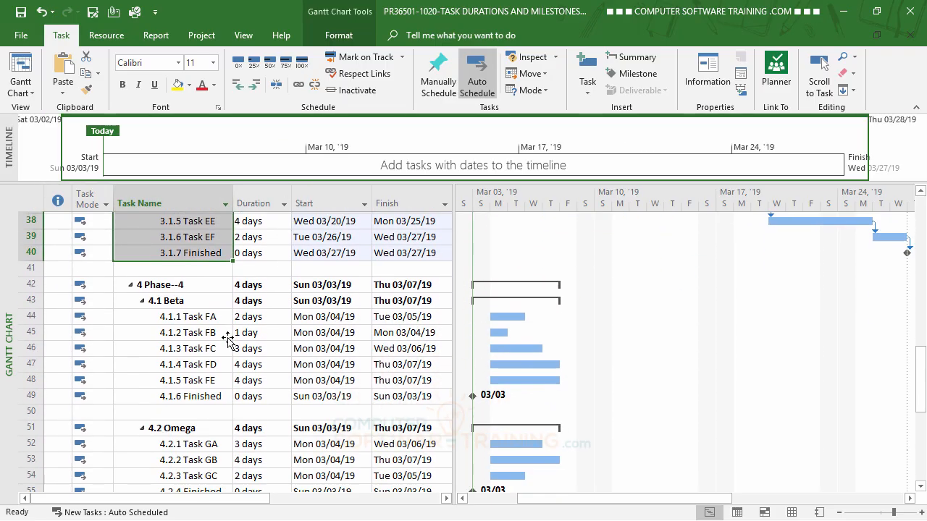
click(208, 298)
drag(208, 298, 209, 378)
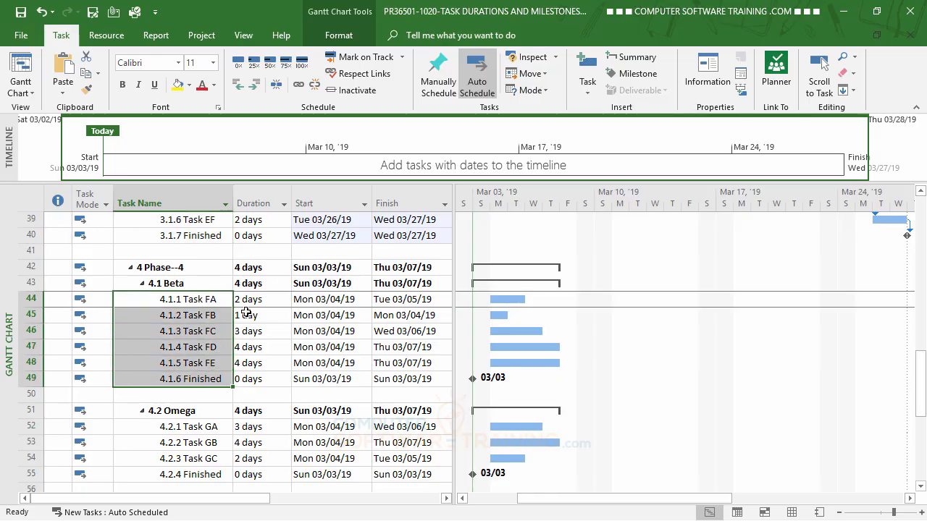
click(299, 85)
- Link tasks 4.2.1 to 4.2.4 under Omega in sequence, and likewise link tasks 5.1.1 to 5.1.5 under Kappa
scroll(216, 289, down, 3)
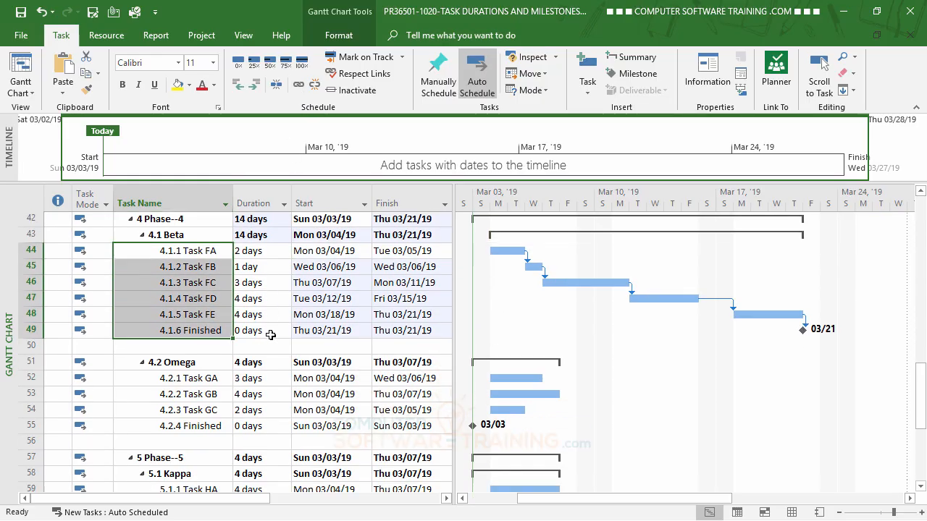
drag(206, 283, 208, 331)
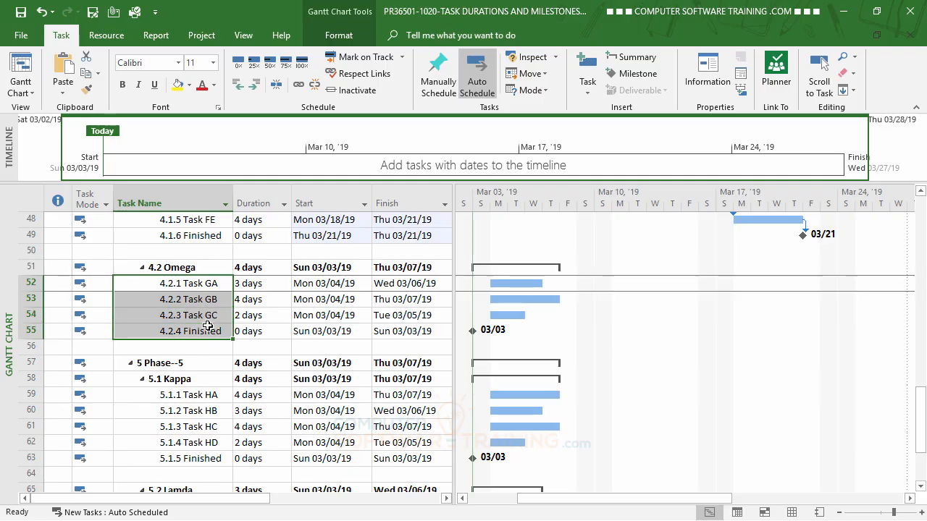
click(299, 86)
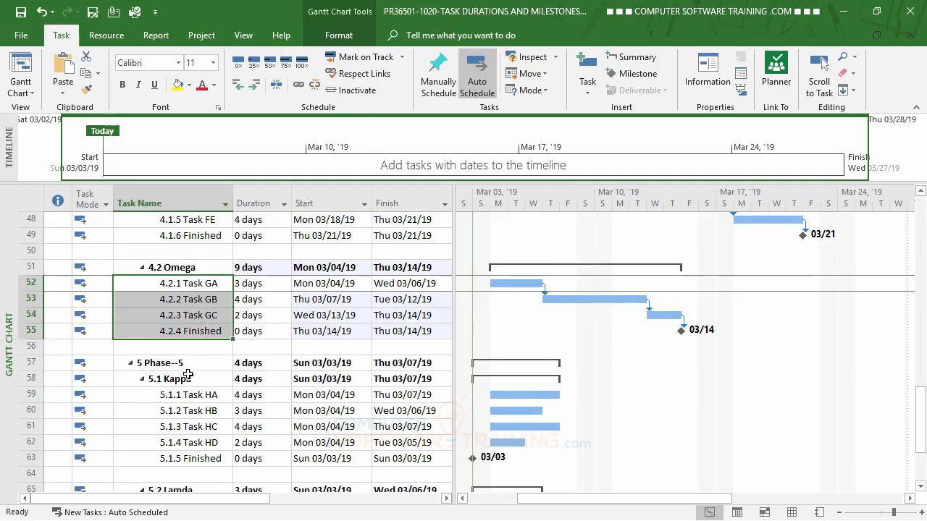
scroll(195, 396, down, 1)
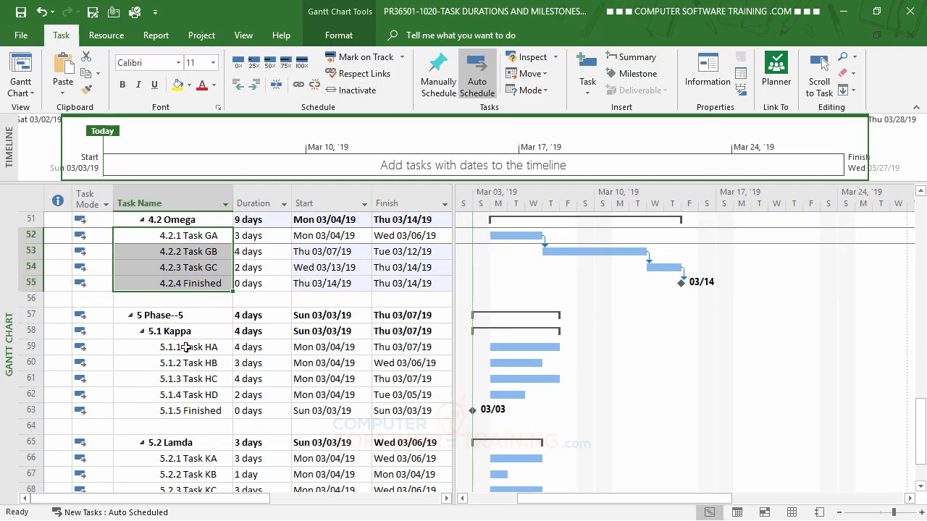
drag(187, 348, 186, 411)
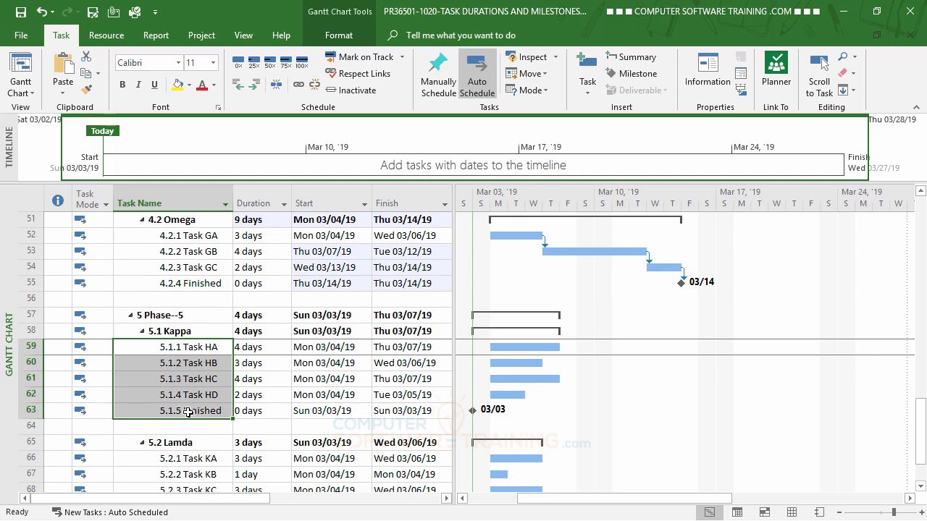
click(300, 88)
- Link the Lamda tasks 5.2.1 to 5.2.6, from Task KA through the Finished milestone, in sequence
scroll(200, 331, down, 3)
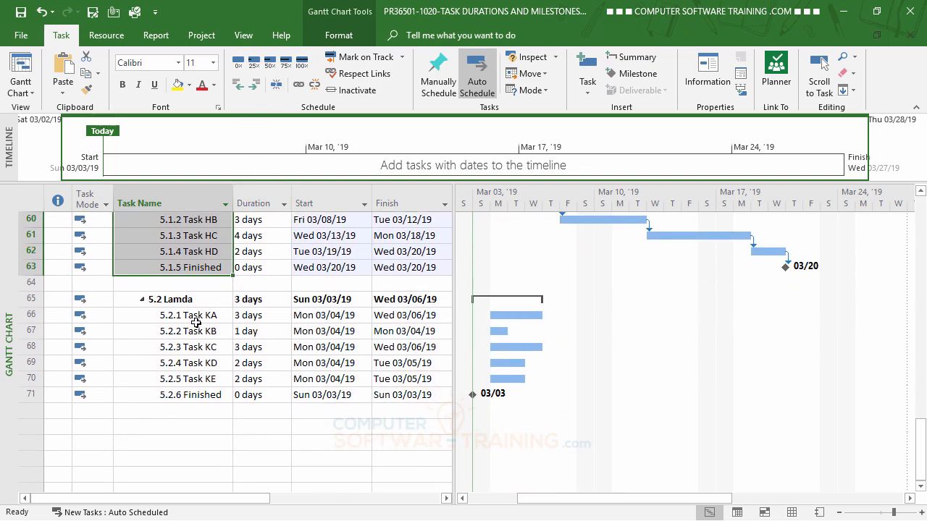
drag(195, 319, 201, 396)
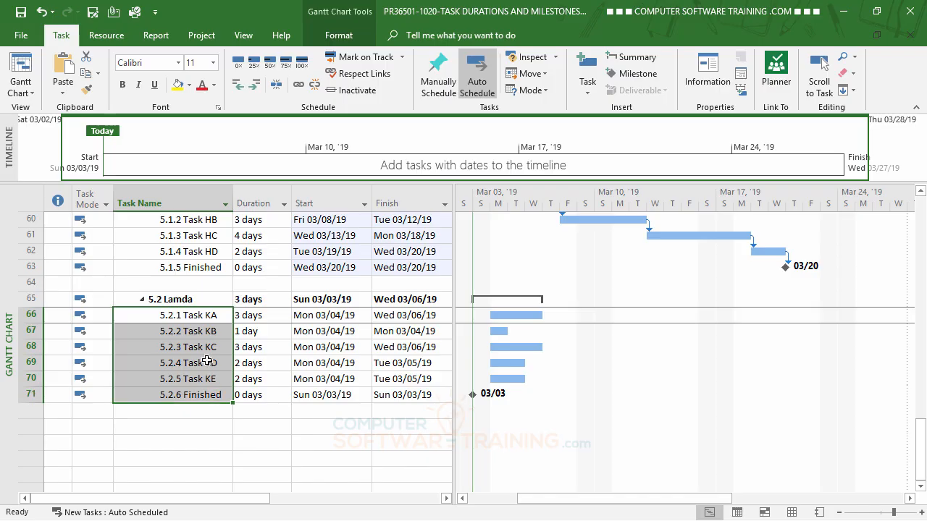
click(299, 85)
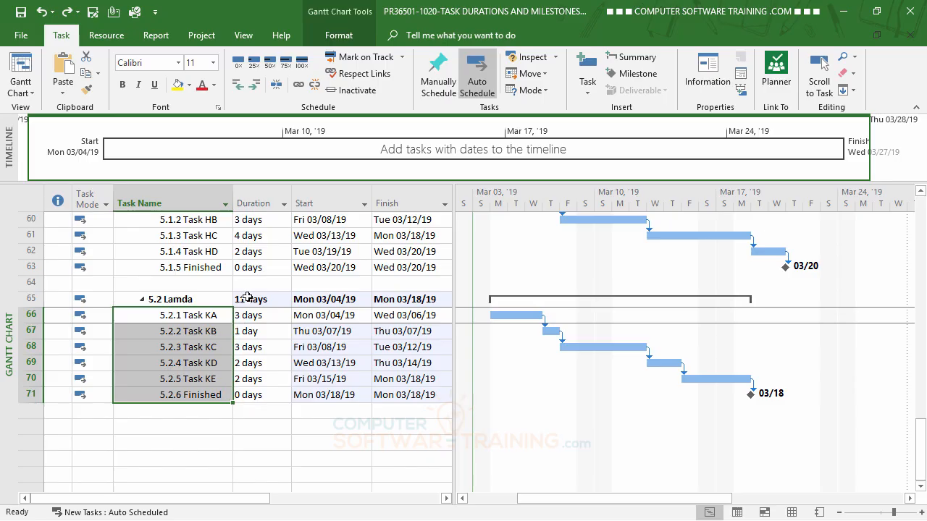
click(207, 377)
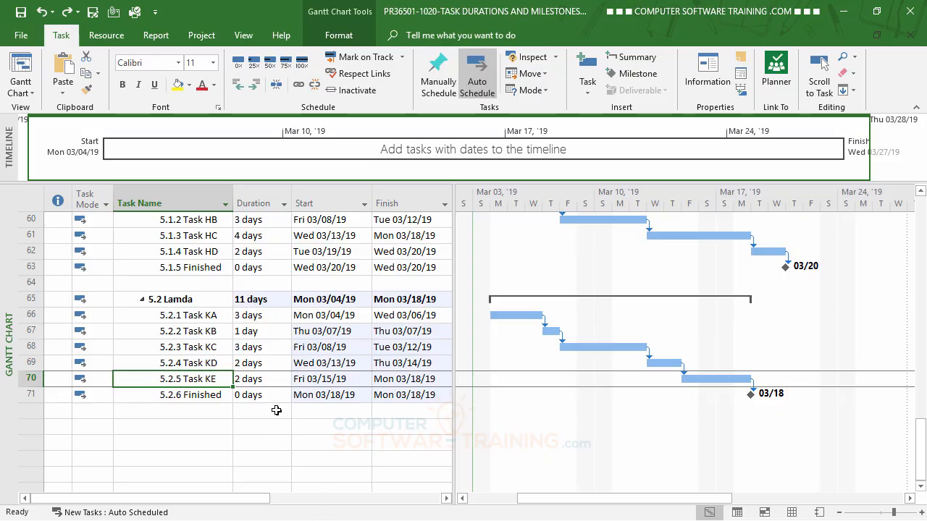
- Widen the task table beside the Gantt chart to reveal the Predecessors column for the Phase--1 tasks
scroll(272, 390, up, 15)
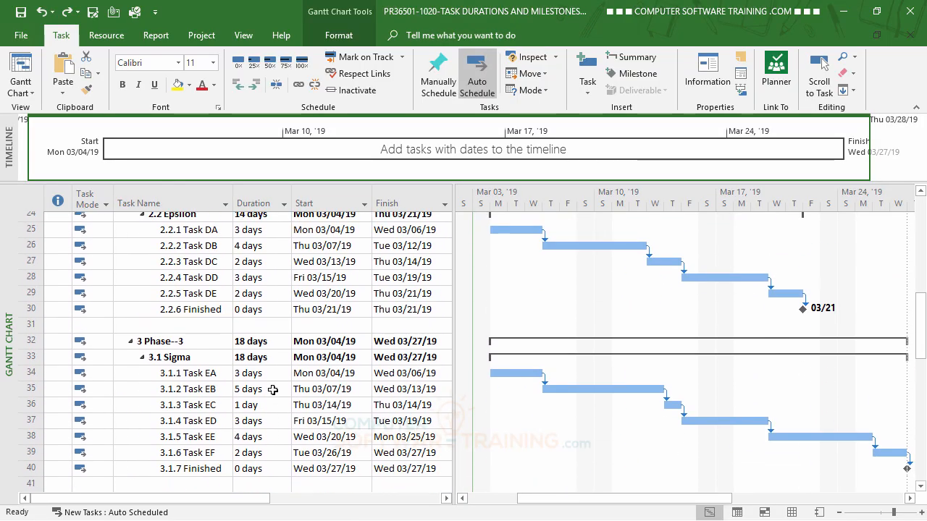
scroll(272, 390, up, 5)
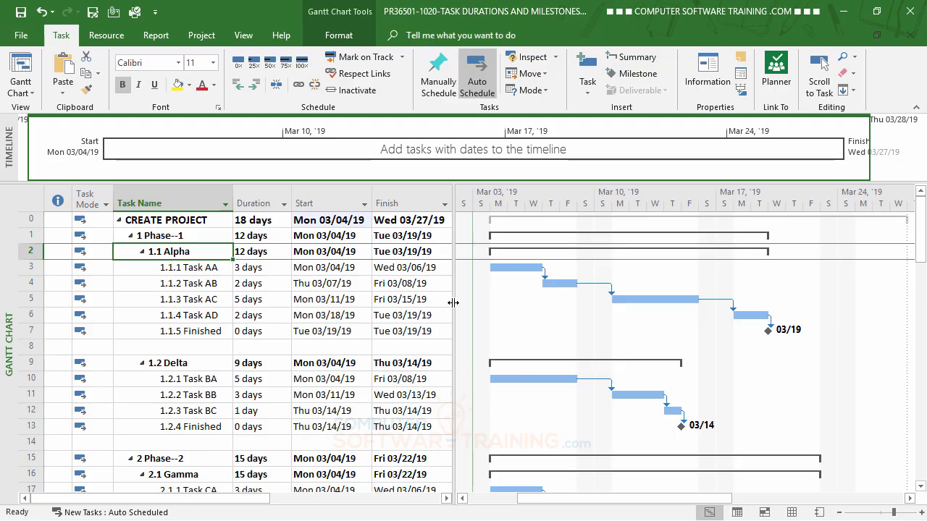
drag(454, 303, 538, 311)
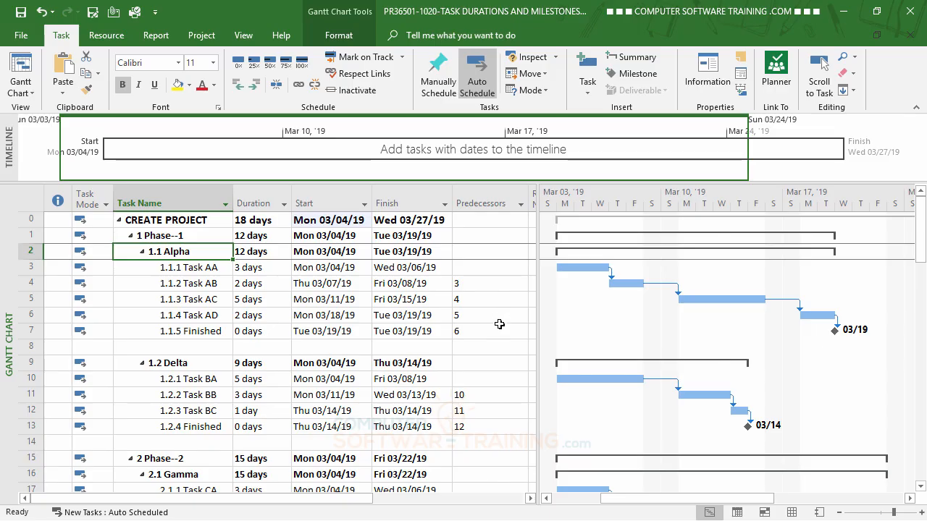
- Examine the predecessor entries of the linked tasks in the Alpha and Delta groups
click(472, 285)
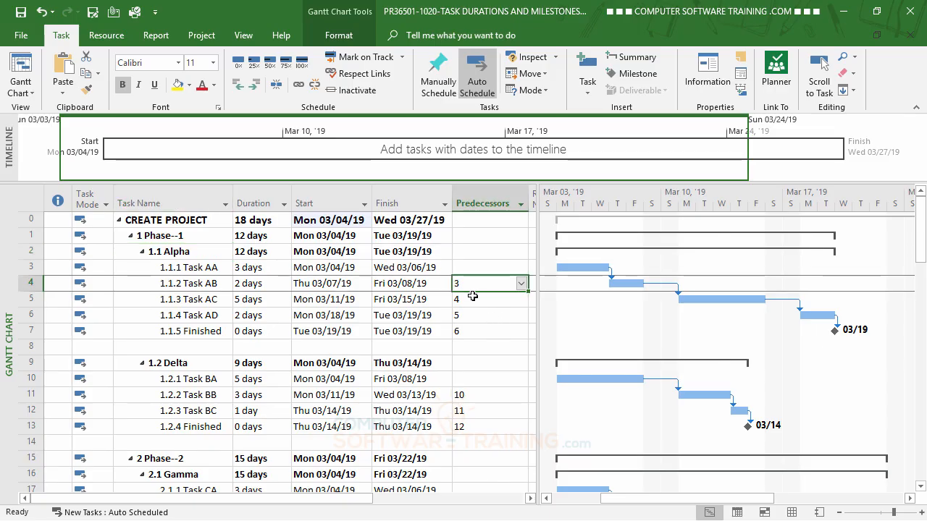
click(473, 298)
click(475, 318)
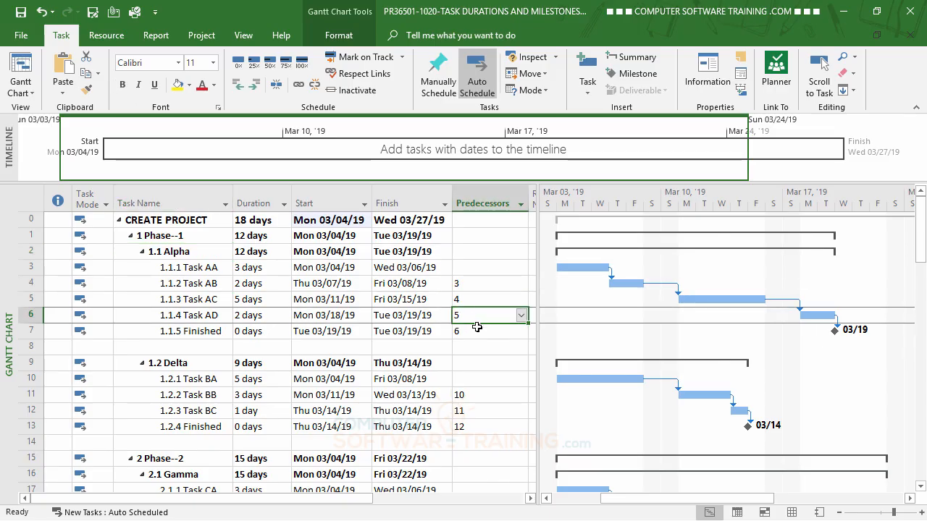
click(475, 331)
click(475, 394)
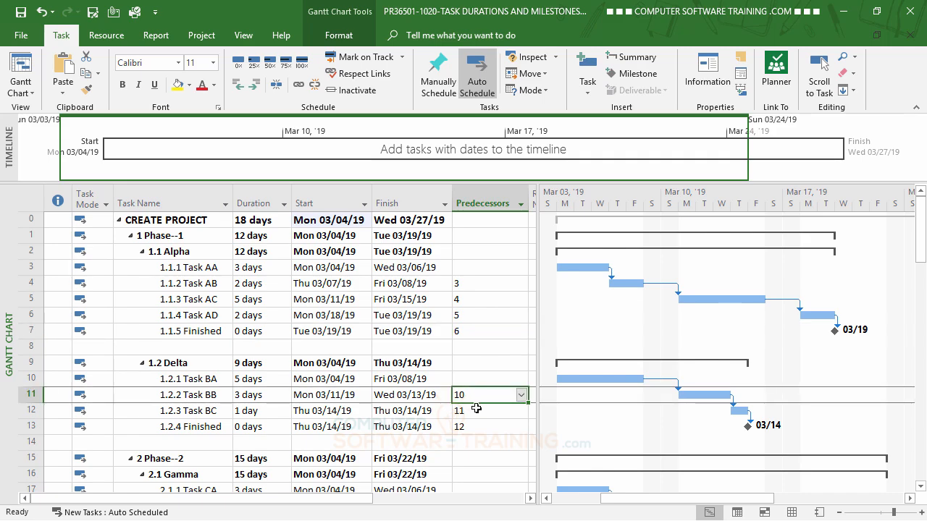
click(475, 410)
click(477, 428)
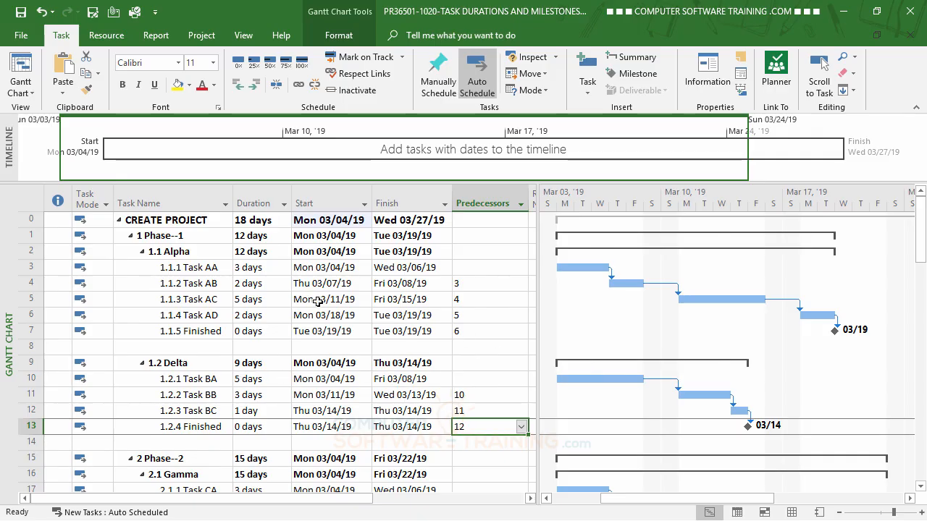
- Link Task AC in the Alpha group to Task BA in the Delta group and check the dependency in the Gantt chart
click(199, 299)
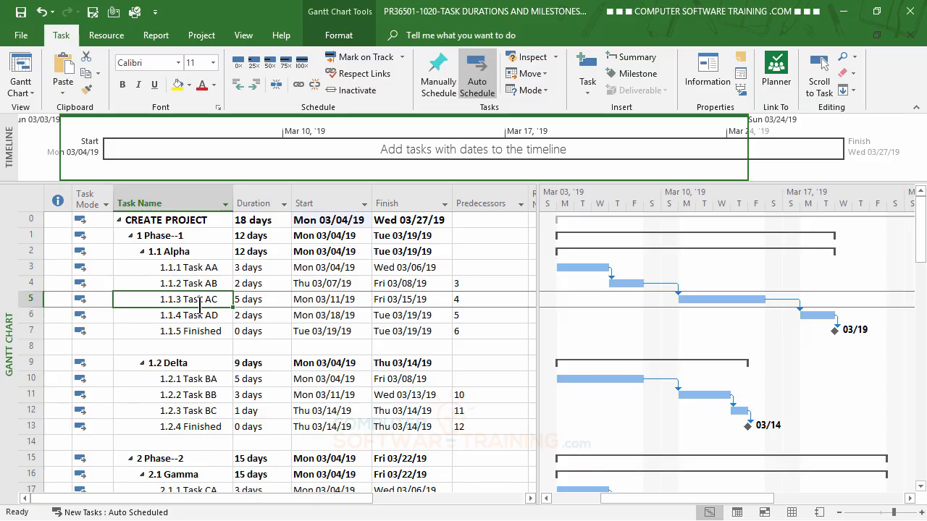
ctrl+click(183, 379)
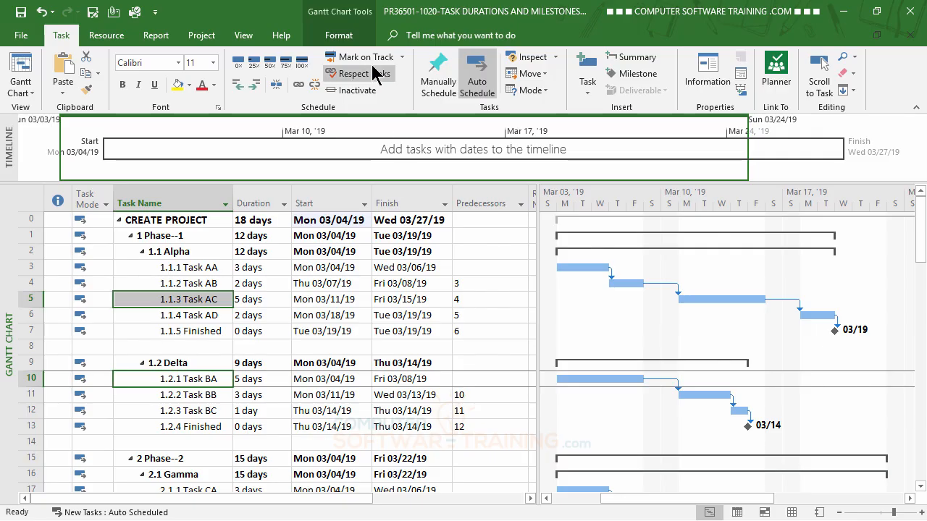
click(298, 86)
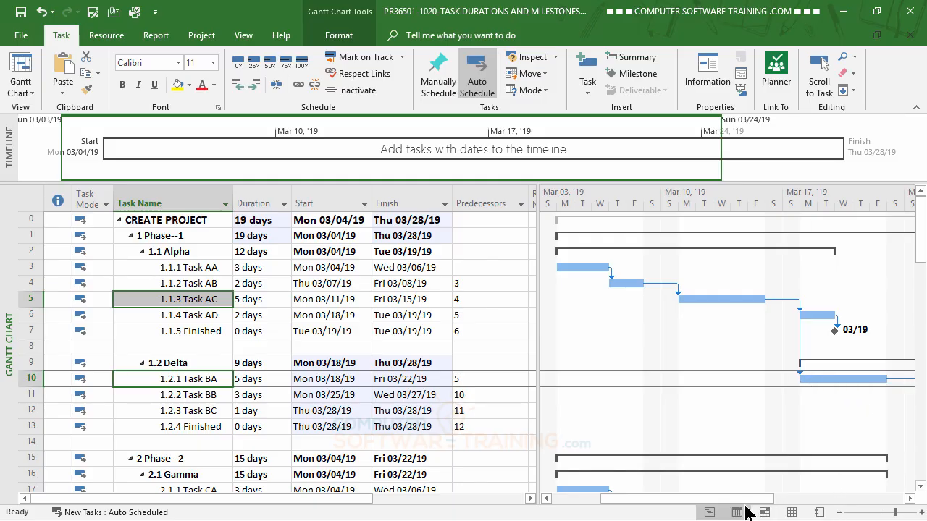
drag(738, 501, 823, 507)
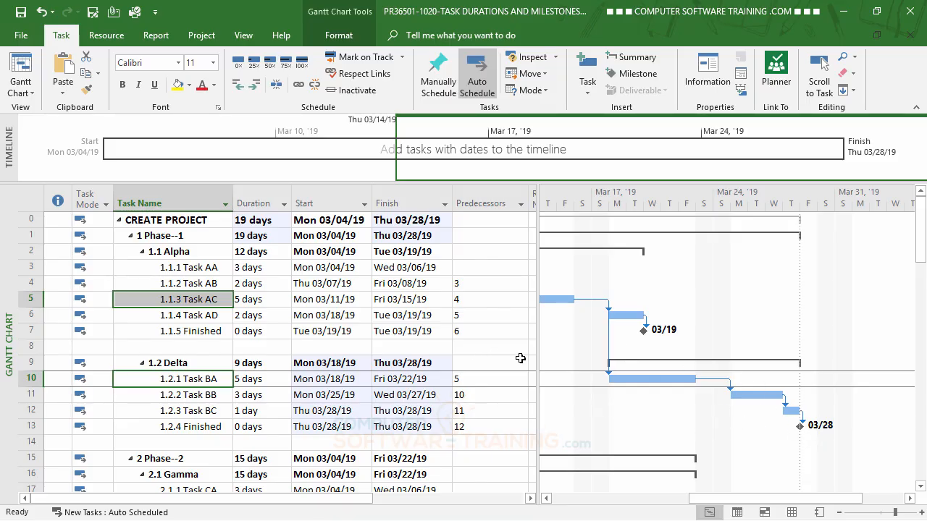
drag(703, 500, 647, 500)
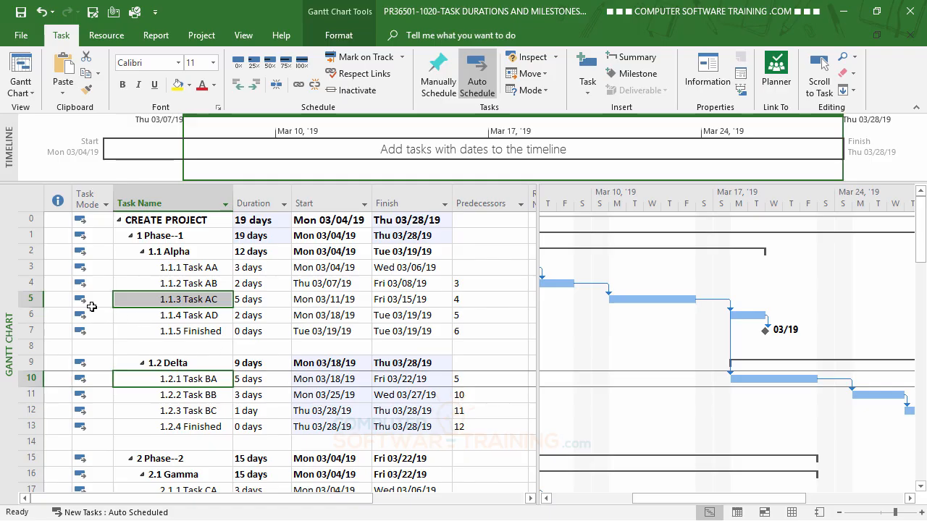
- Select Task CA in the Gamma group and bring its bar into view in the Gantt chart
scroll(450, 314, down, 1)
scroll(449, 314, down, 1)
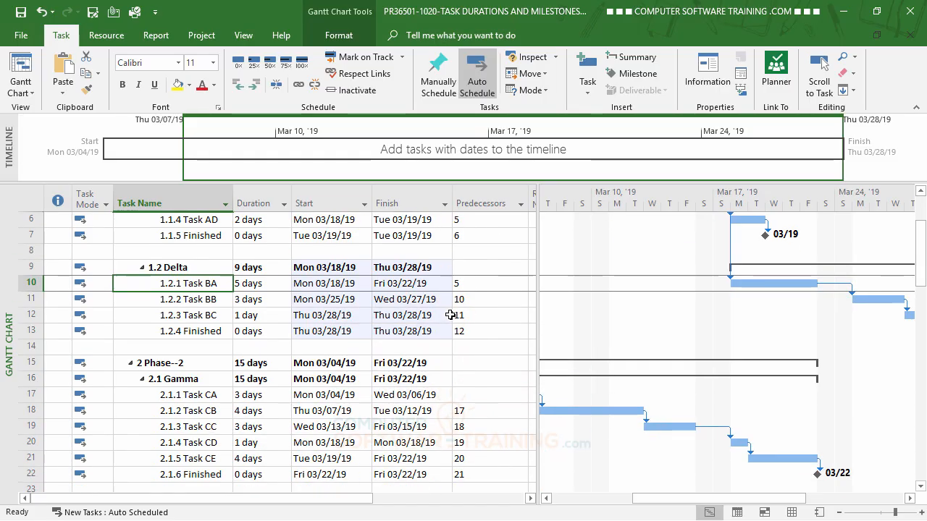
scroll(449, 314, down, 1)
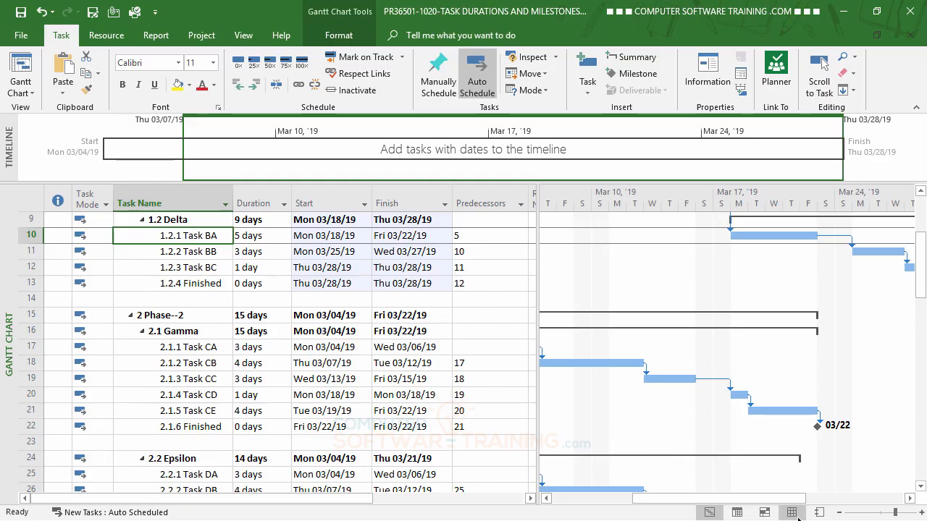
click(547, 498)
click(548, 498)
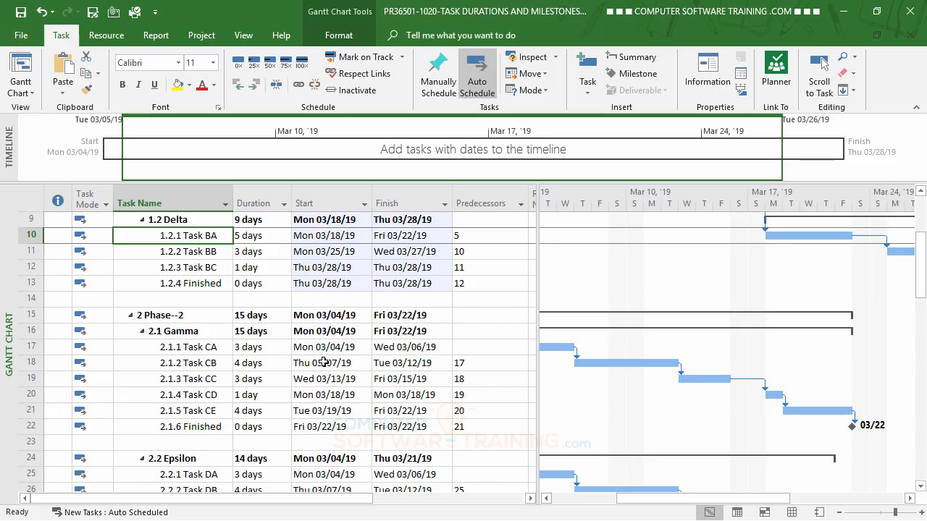
click(182, 347)
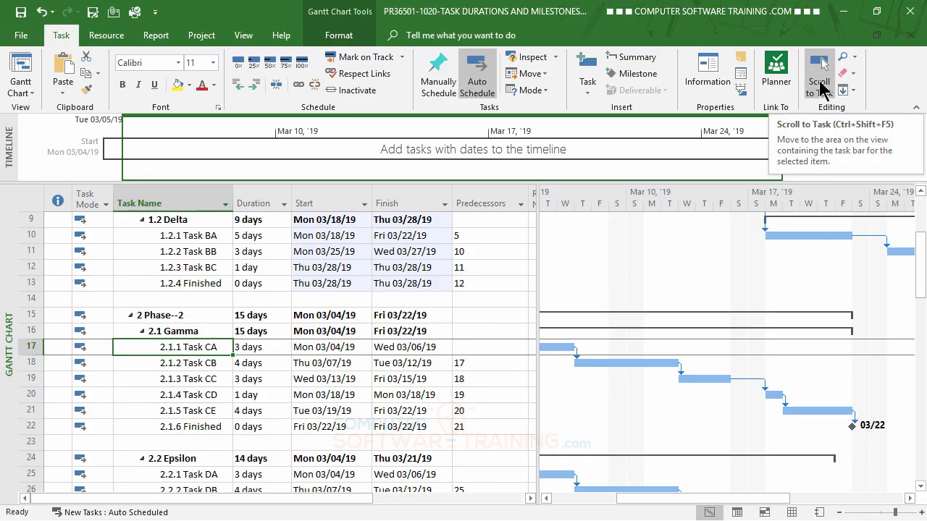
click(820, 87)
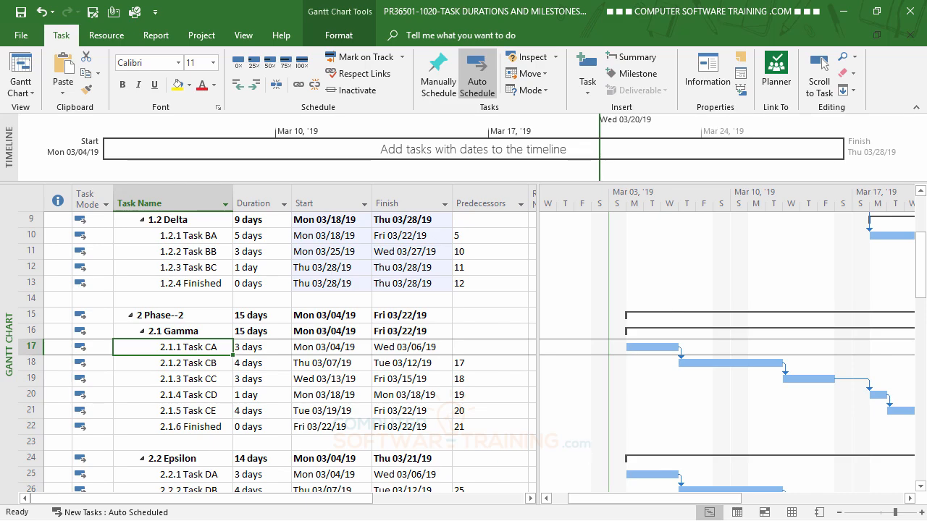
- Examine where the Delta group's Task BB bar lies on the Gantt timeline relative to the Gamma group's Task CA bar
click(910, 499)
click(910, 499)
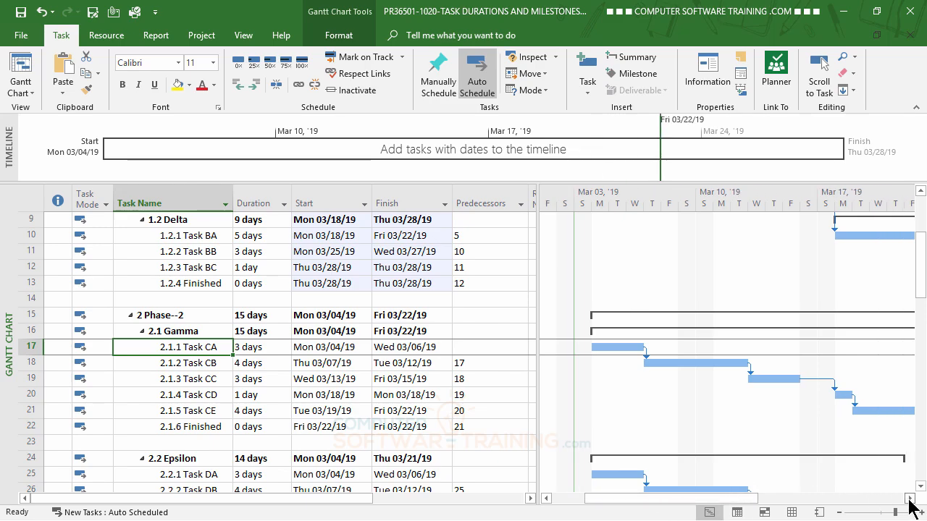
click(909, 499)
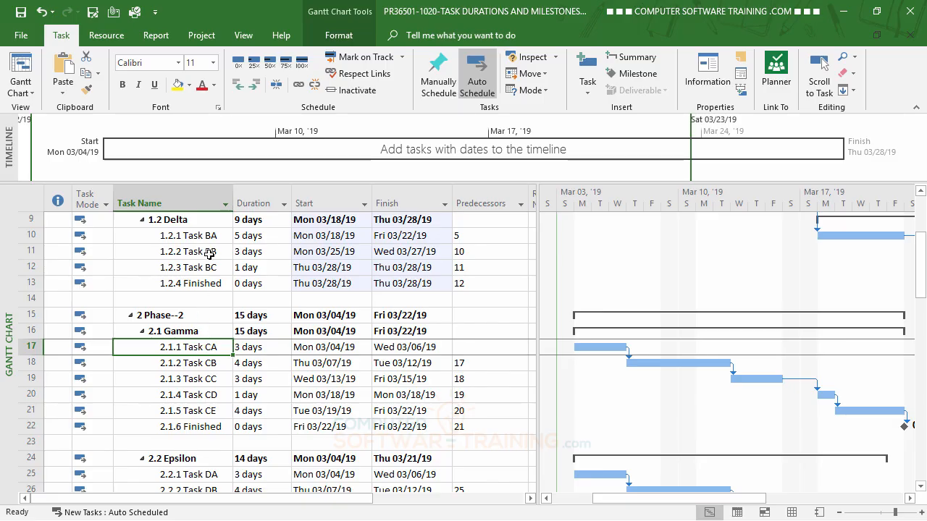
click(910, 498)
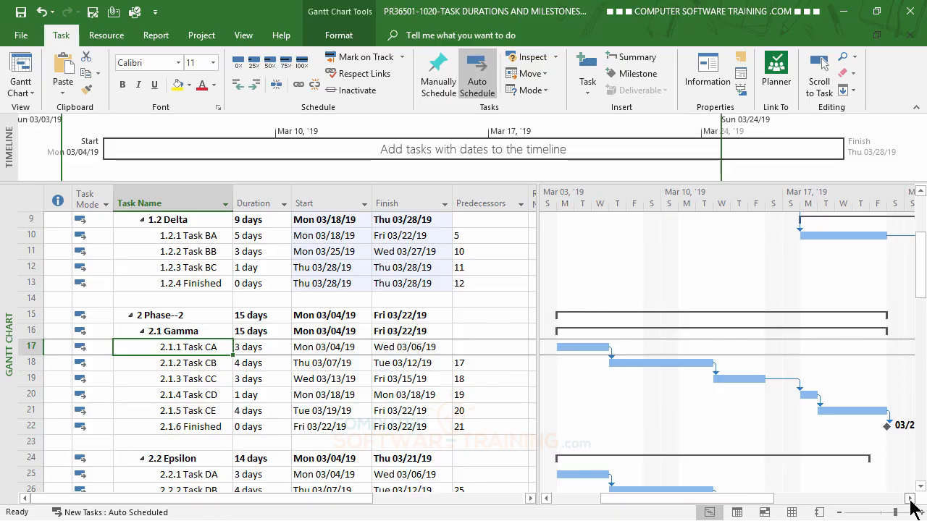
drag(910, 499, 910, 499)
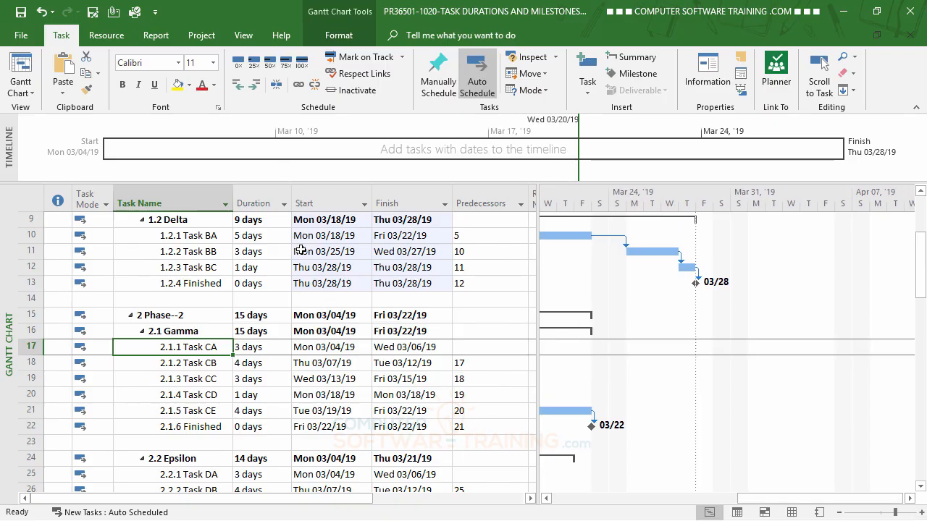
click(210, 252)
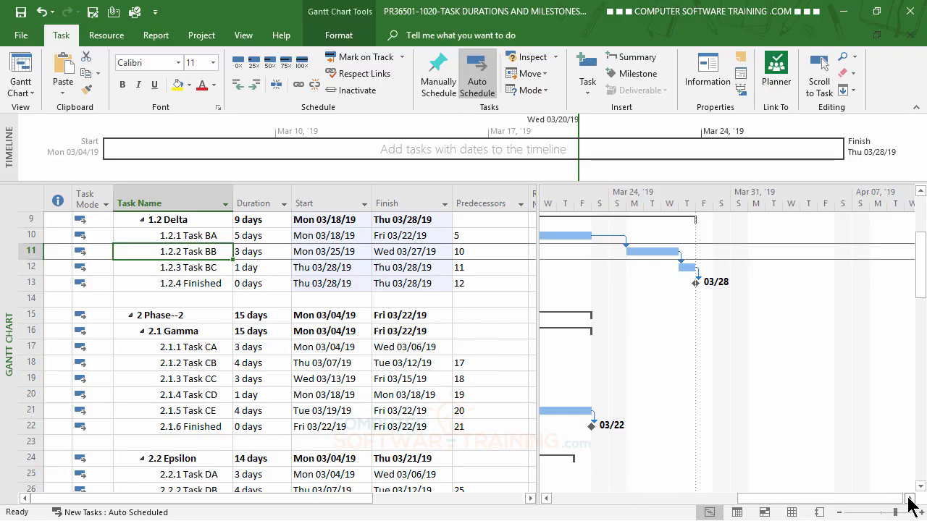
mouse_move(890, 499)
mouse_down()
mouse_move(832, 512)
mouse_move(780, 507)
mouse_move(836, 505)
mouse_up()
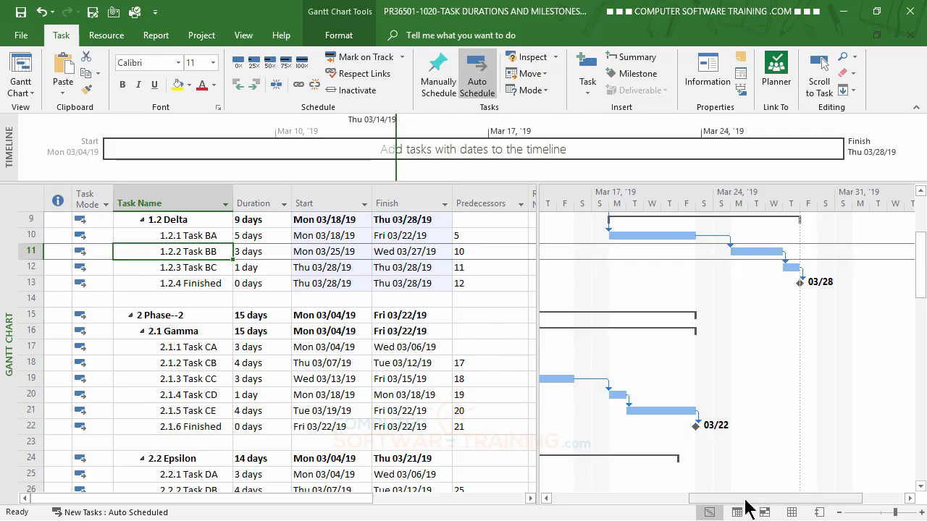
mouse_move(747, 500)
mouse_down()
mouse_move(641, 503)
mouse_move(657, 507)
mouse_up()
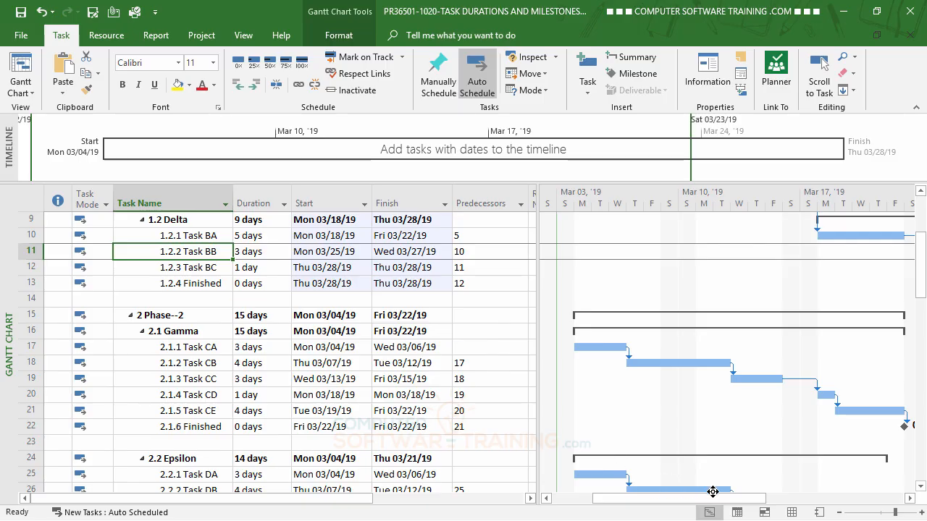
mouse_move(715, 500)
mouse_down()
mouse_move(744, 510)
mouse_move(787, 508)
mouse_up()
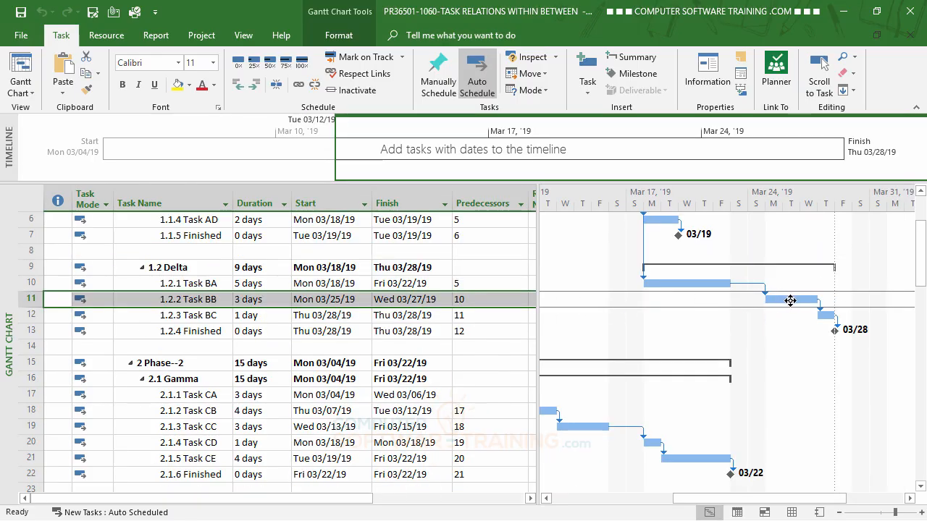
- Create a finish-to-start link from the Task BB bar in Delta to the Task CA bar in Gamma and check the dependency
mouse_move(785, 298)
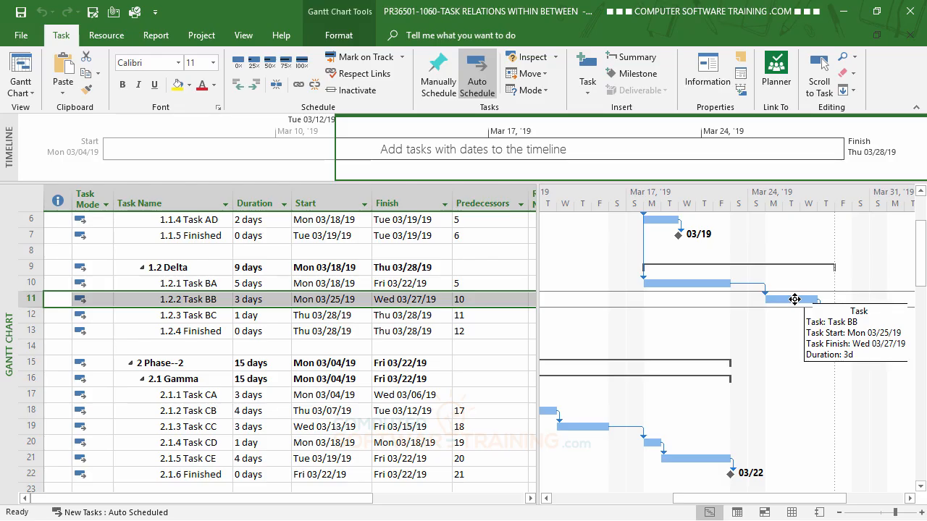
drag(794, 299, 774, 341)
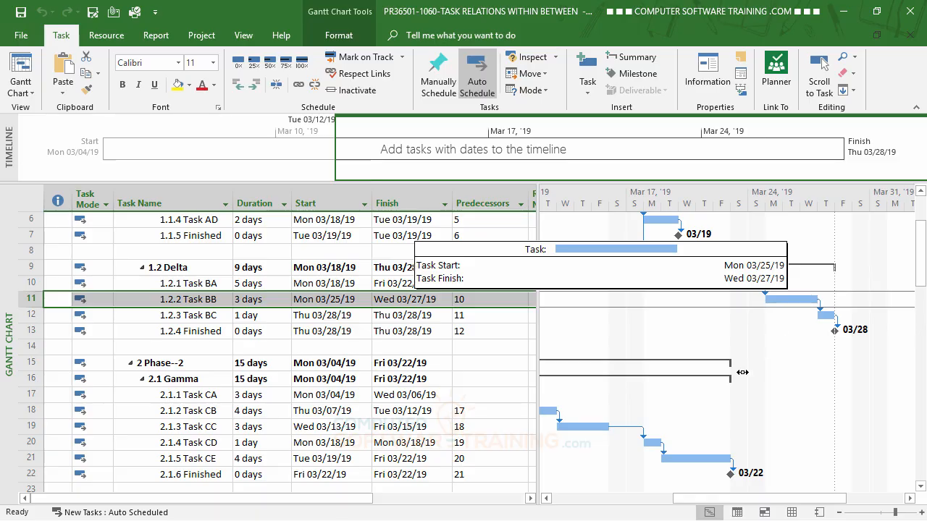
drag(742, 372, 636, 396)
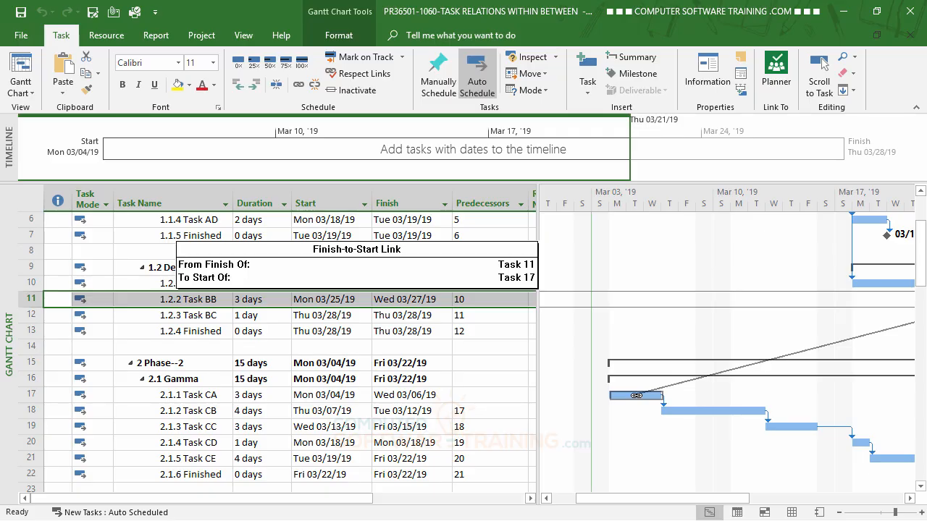
mouse_move(636, 396)
mouse_down()
mouse_move(557, 398)
mouse_move(569, 405)
mouse_move(872, 371)
mouse_move(917, 383)
mouse_move(717, 389)
mouse_move(601, 373)
mouse_move(632, 397)
mouse_up()
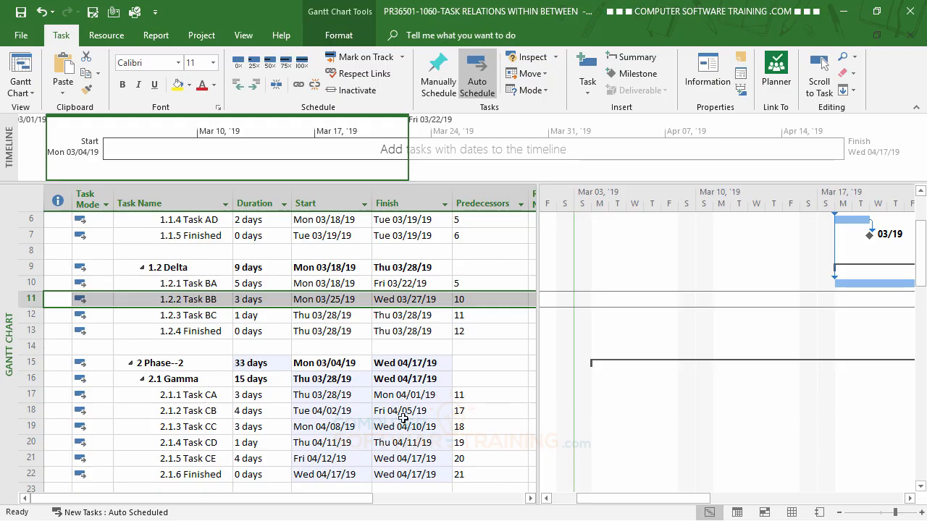
scroll(391, 427, down, 3)
scroll(395, 420, up, 2)
scroll(395, 420, up, 2)
drag(909, 498, 910, 498)
scroll(590, 423, down, 2)
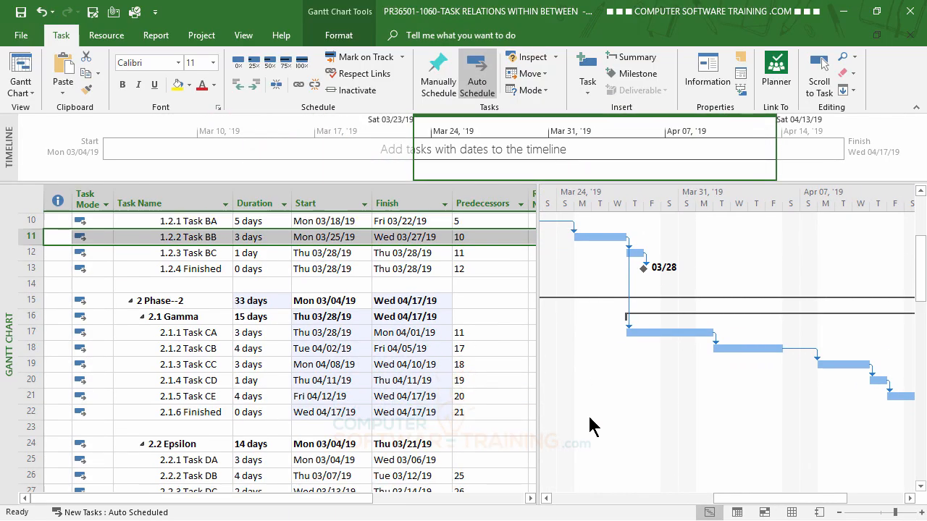
- Set row 19, Task CC, as the predecessor of Task DA in the Epsilon group and check the link in the Gantt chart
drag(547, 499, 548, 498)
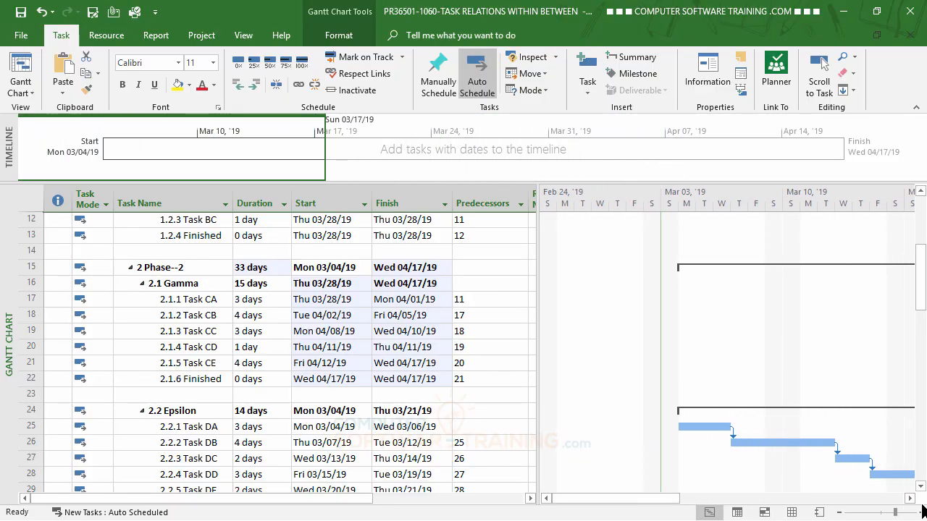
drag(909, 498, 909, 498)
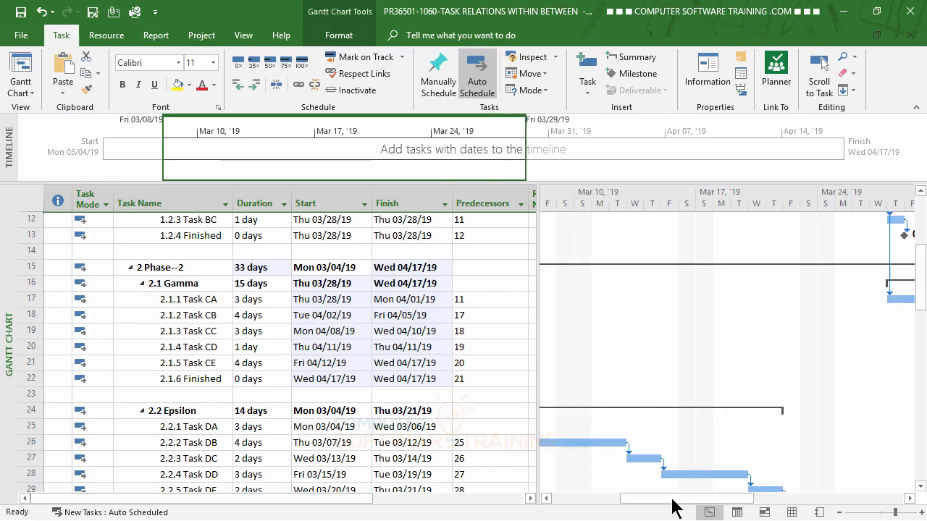
drag(702, 499, 655, 505)
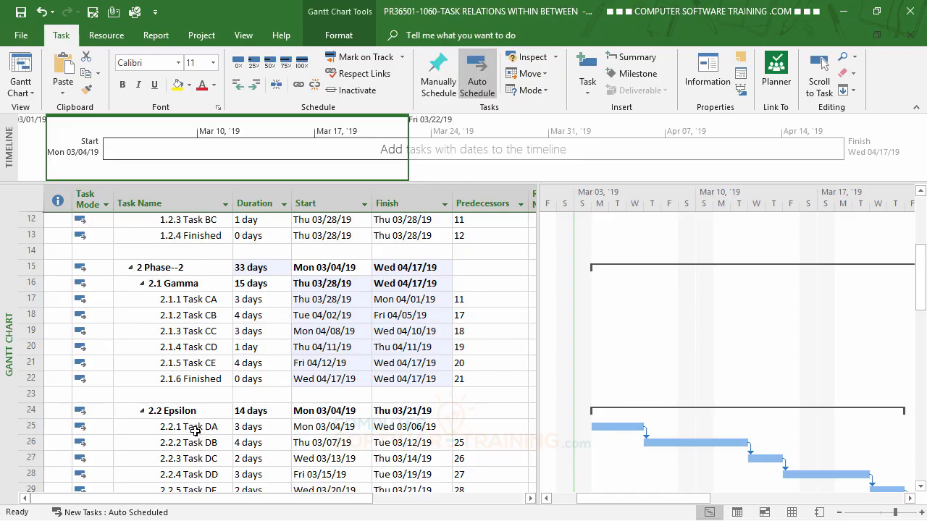
click(468, 428)
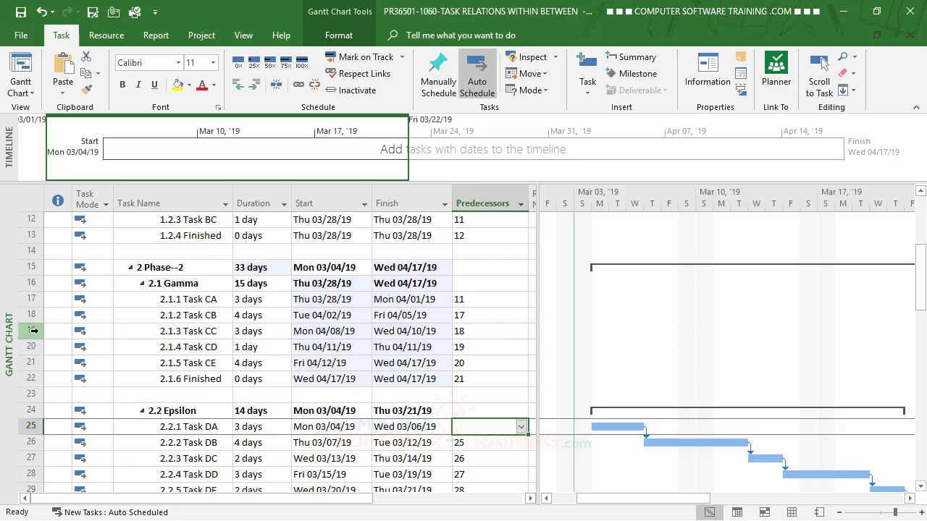
text(19)
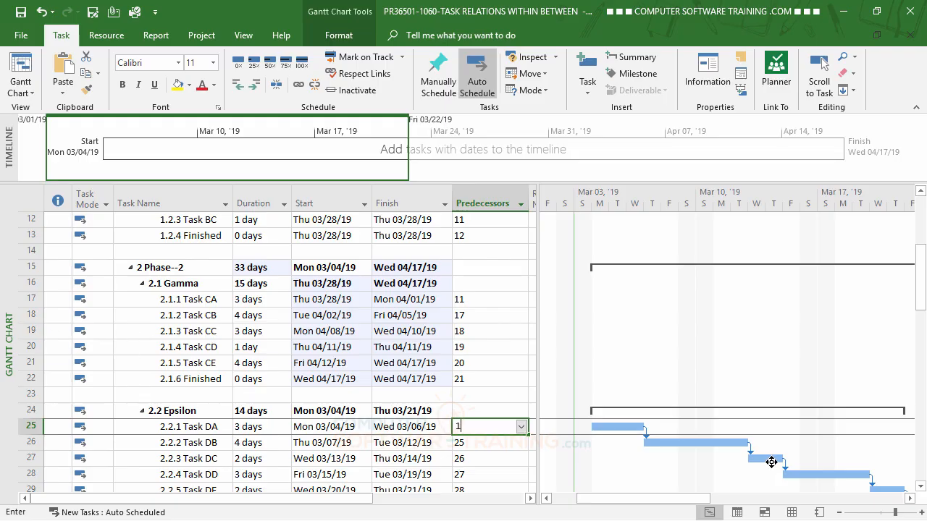
mouse_move(772, 462)
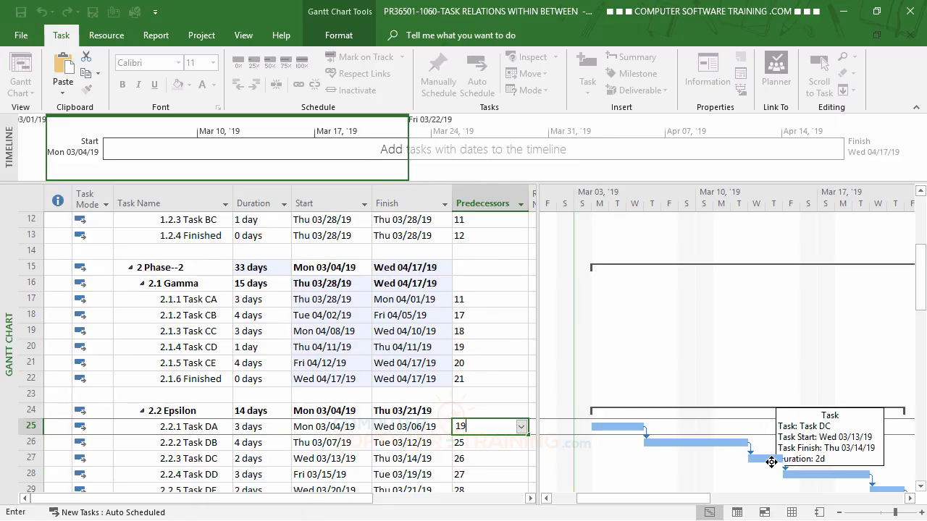
key(Return)
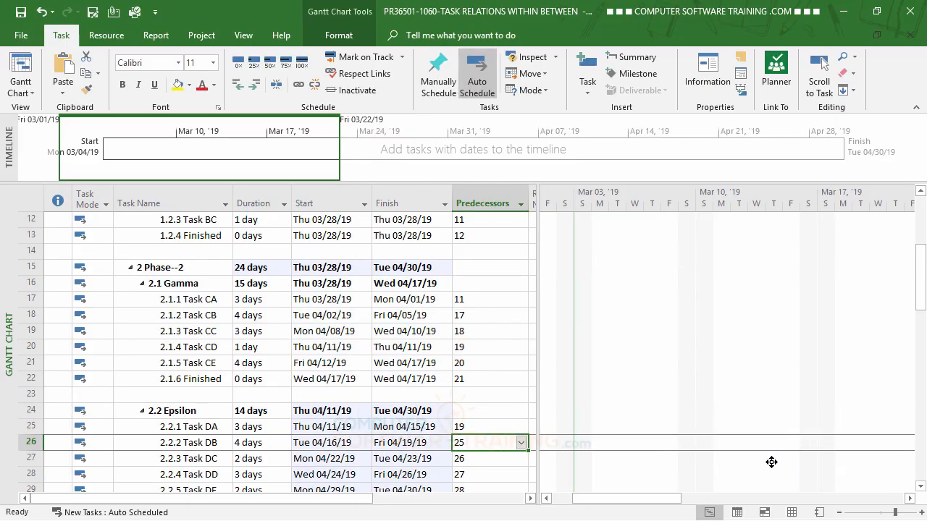
drag(651, 500, 834, 502)
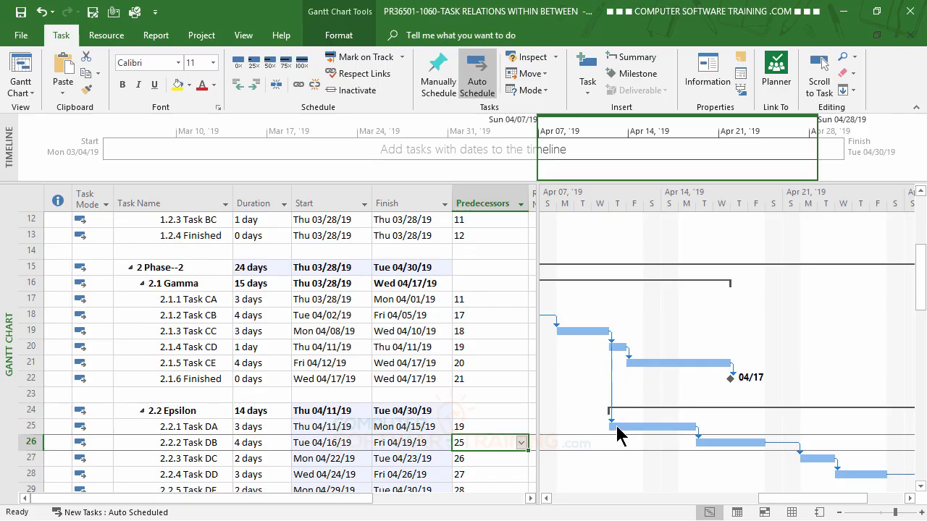
- Set row 18, Task CB, as the predecessor of Task EA in the Sigma group and check the link in the Gantt chart
scroll(616, 426, down, 2)
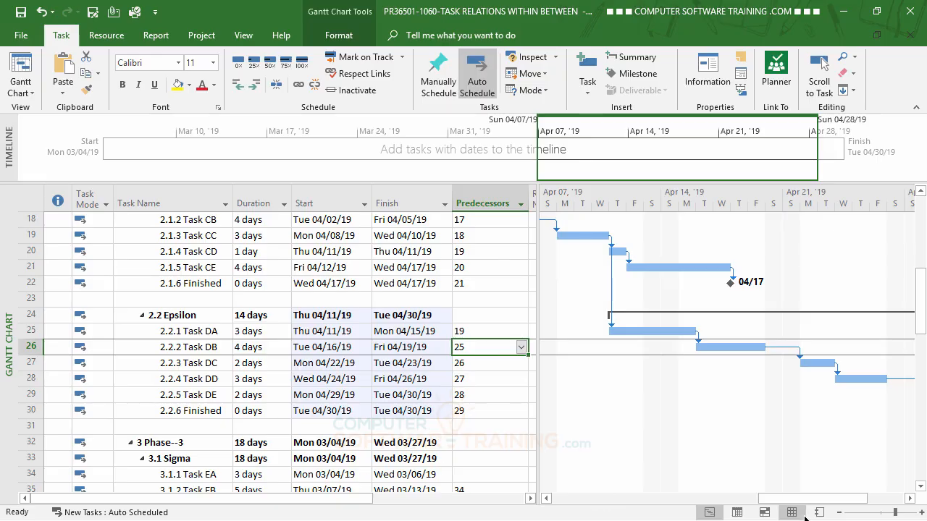
click(547, 499)
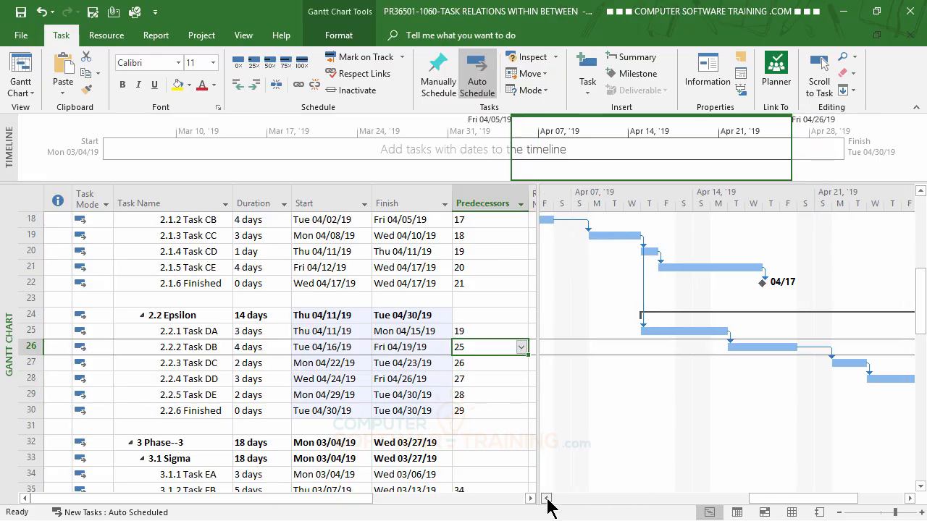
click(547, 498)
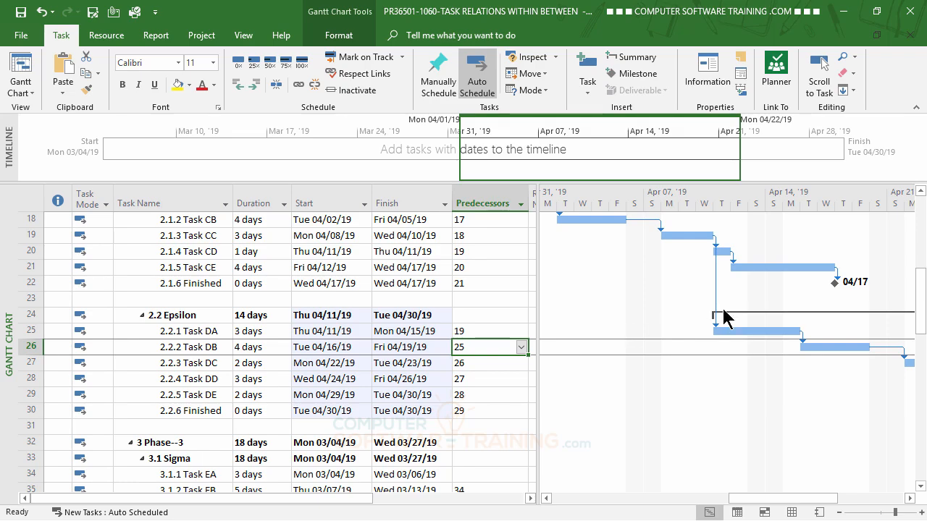
click(462, 474)
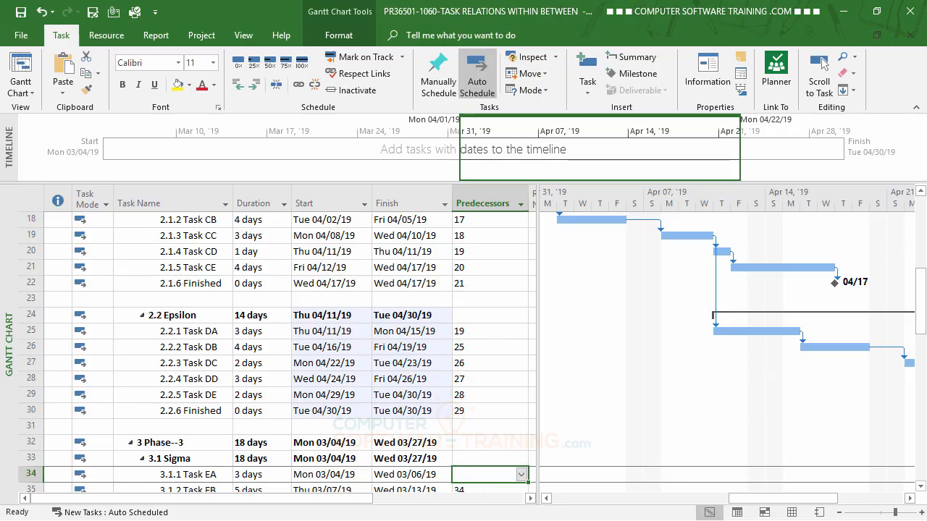
text(18)
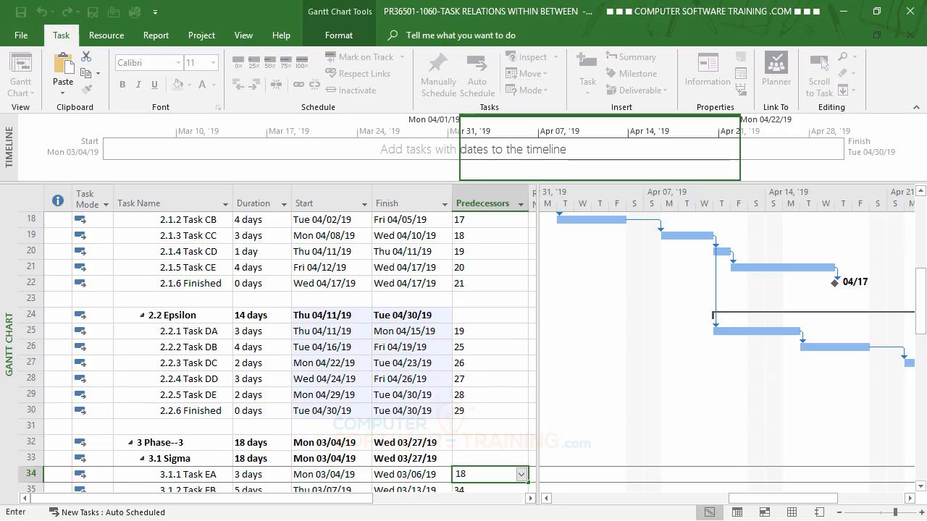
key(Return)
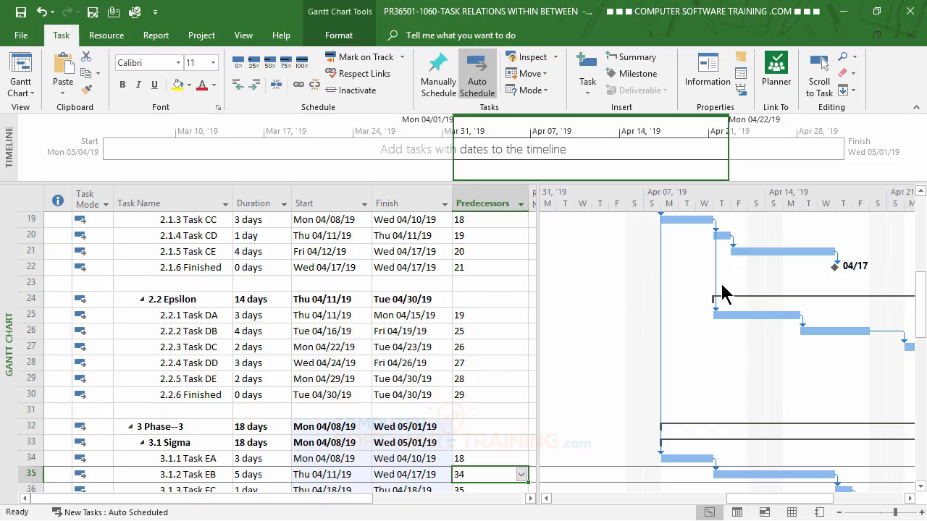
scroll(608, 297, up, 2)
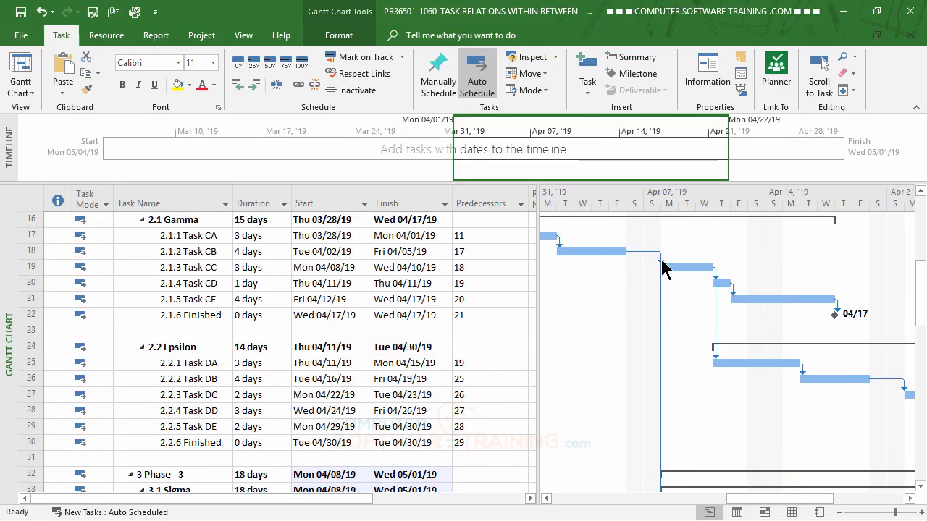
scroll(681, 405, down, 3)
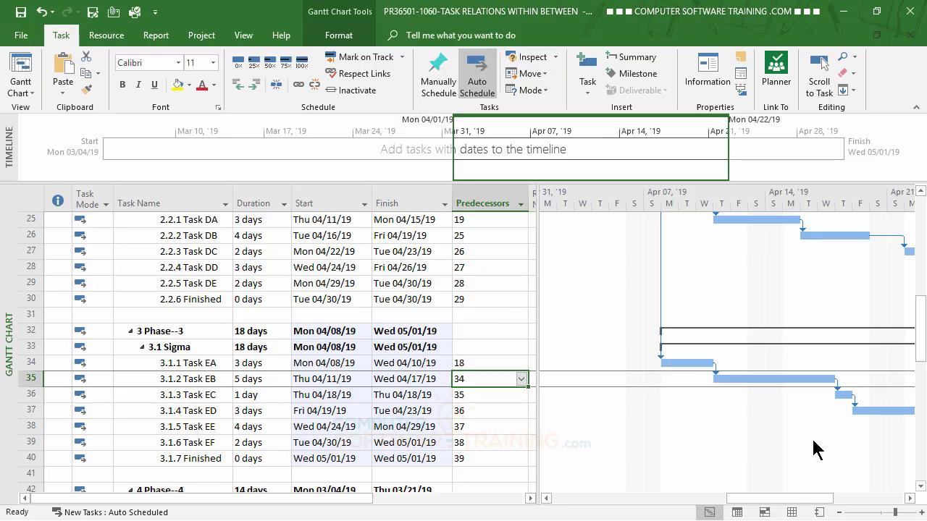
scroll(331, 333, down, 1)
scroll(332, 333, down, 3)
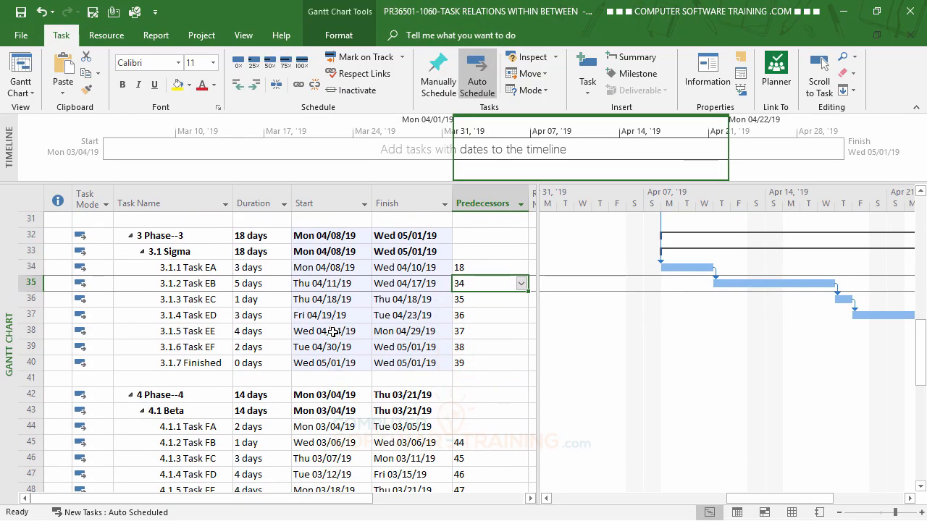
- Set row 35, Task EB, as the predecessor of Task FA in the Beta group and check the link in the Gantt chart
scroll(332, 333, down, 1)
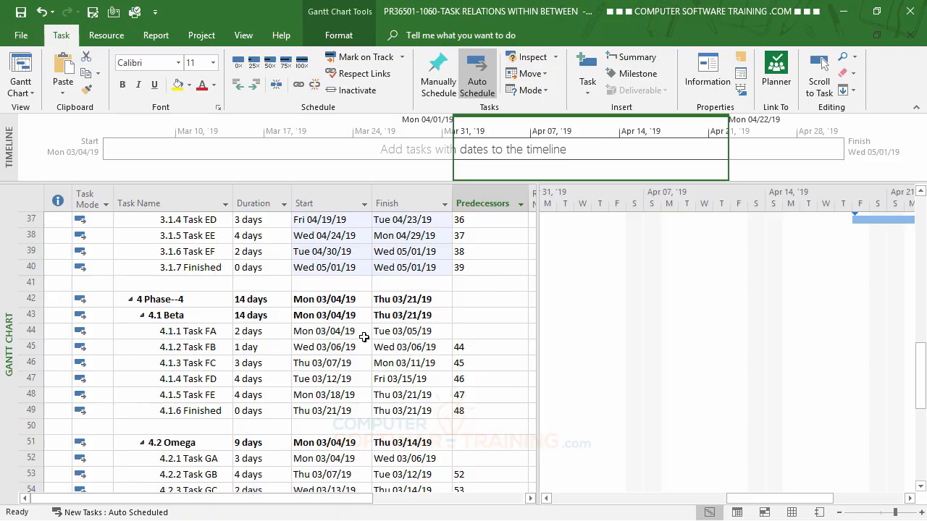
scroll(364, 338, up, 1)
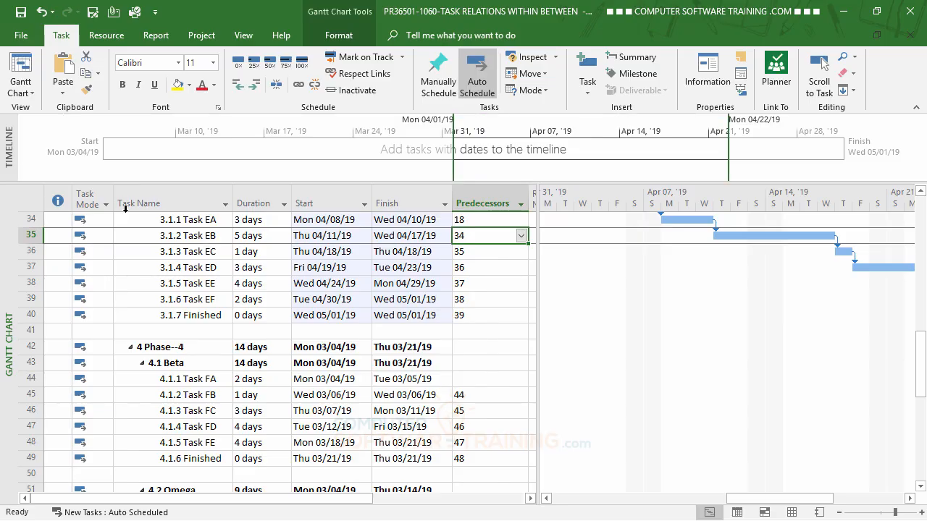
click(470, 378)
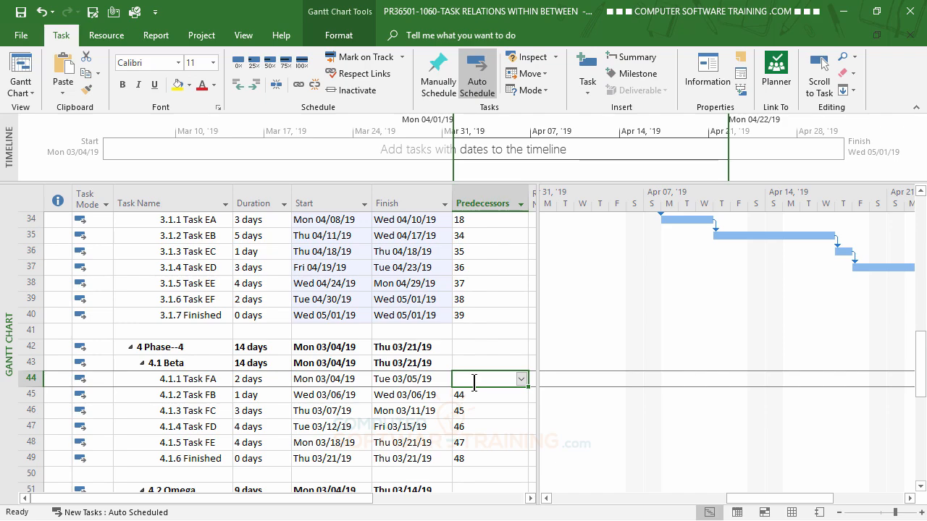
text(35)
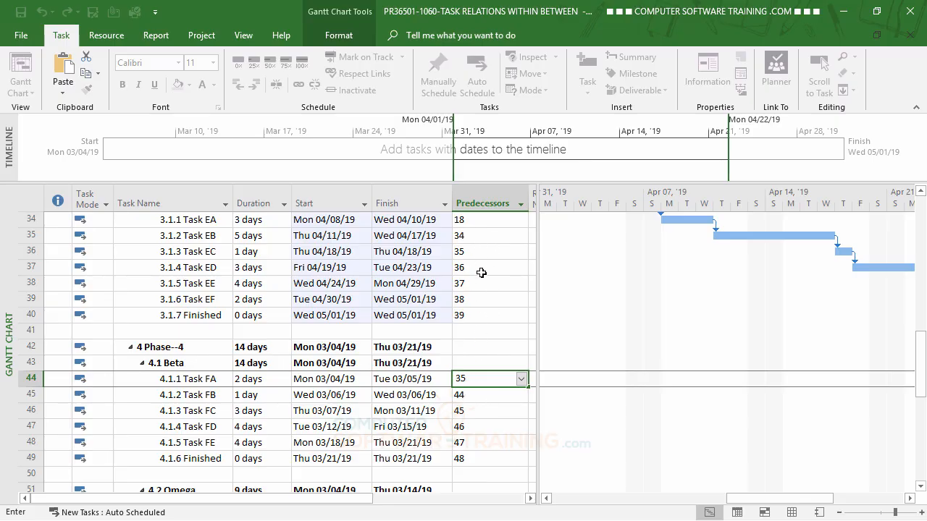
key(Return)
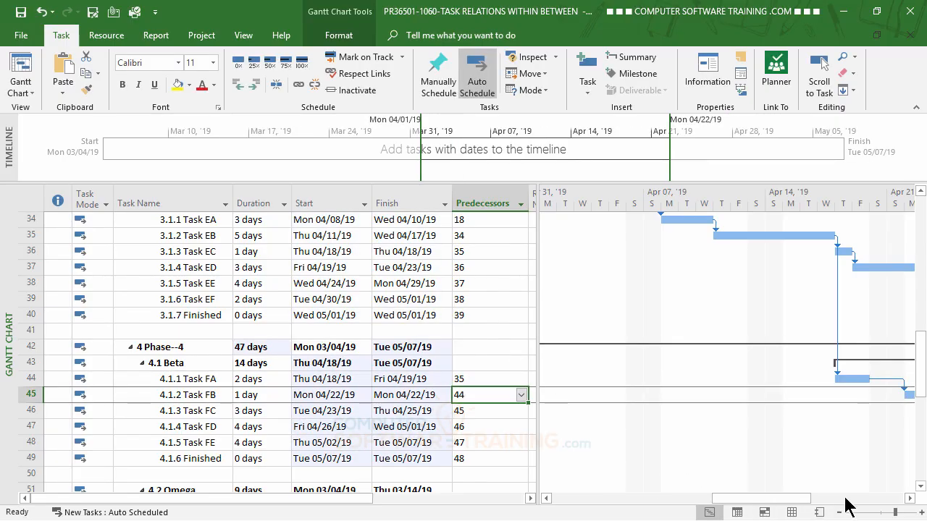
click(910, 498)
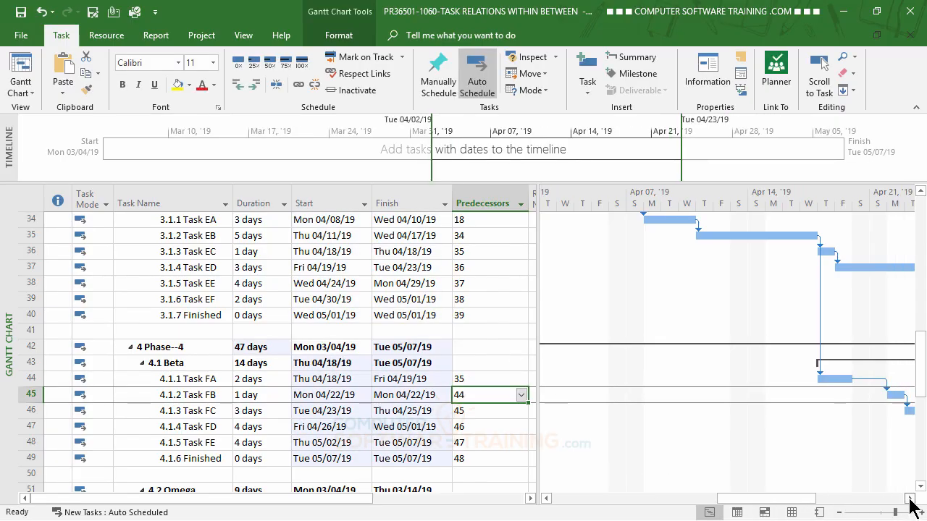
click(910, 498)
click(910, 498)
click(909, 498)
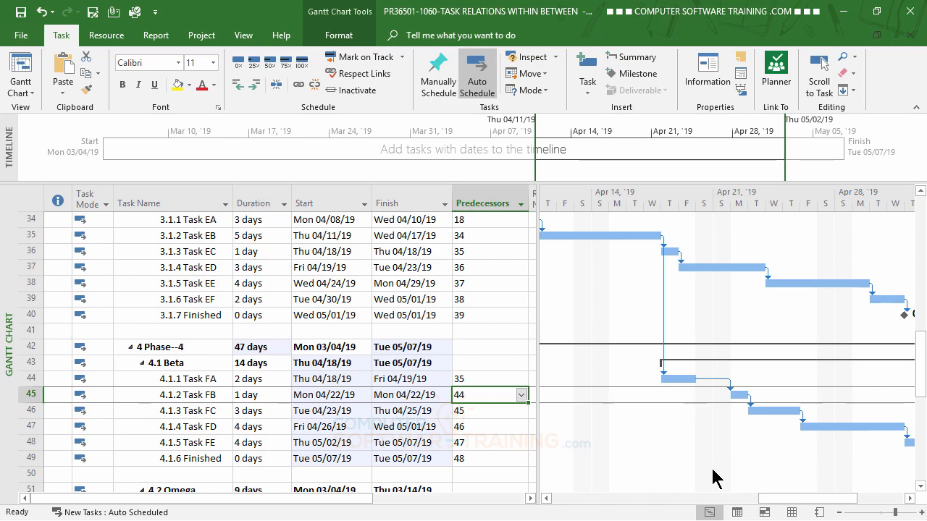
- Set row 48, Task FE, as the predecessor of Task GA in the Omega group and check the link in the Gantt chart
scroll(450, 385, down, 1)
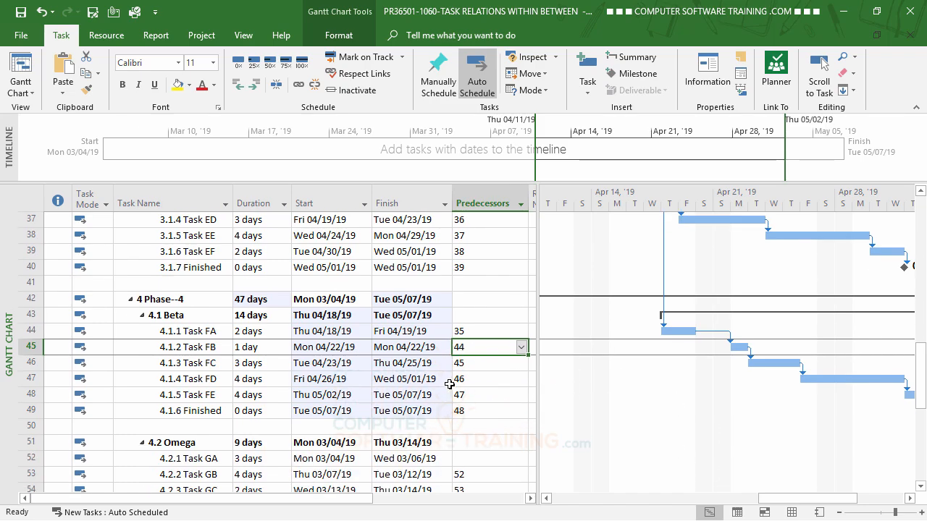
scroll(450, 385, down, 2)
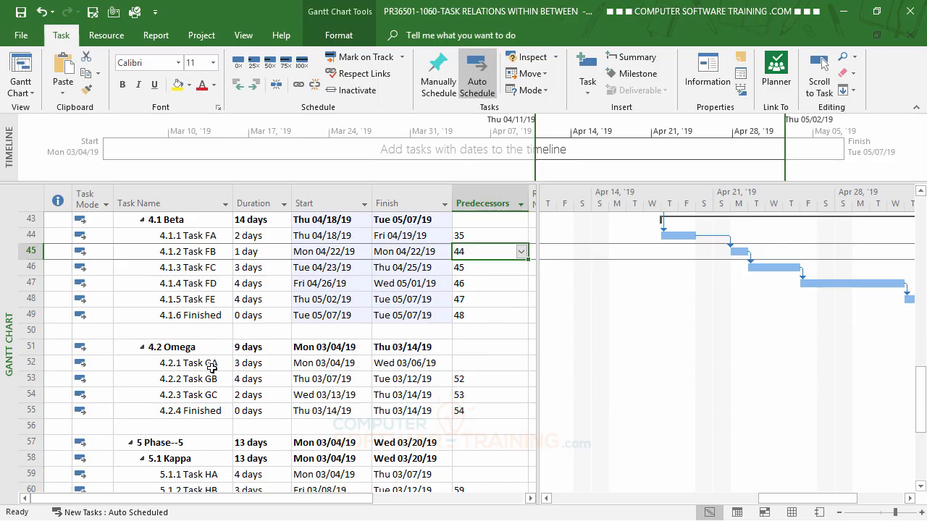
click(210, 300)
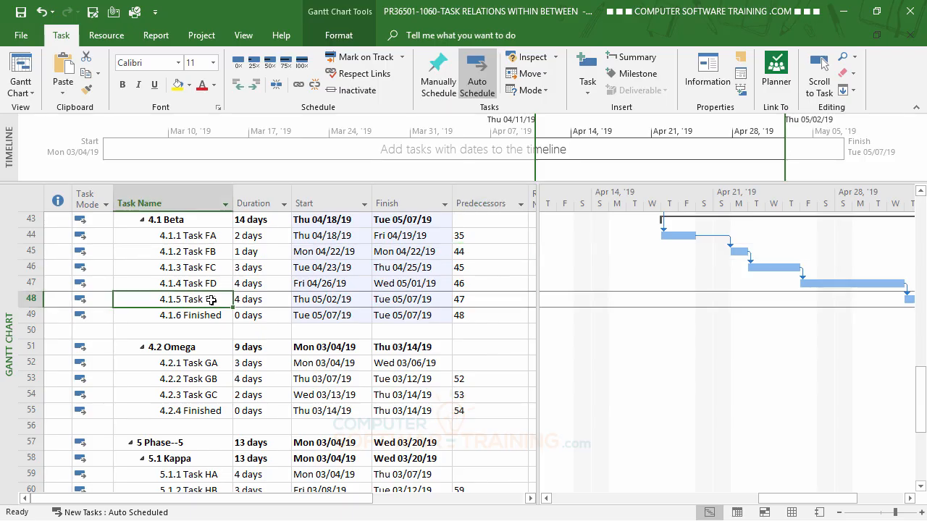
click(470, 364)
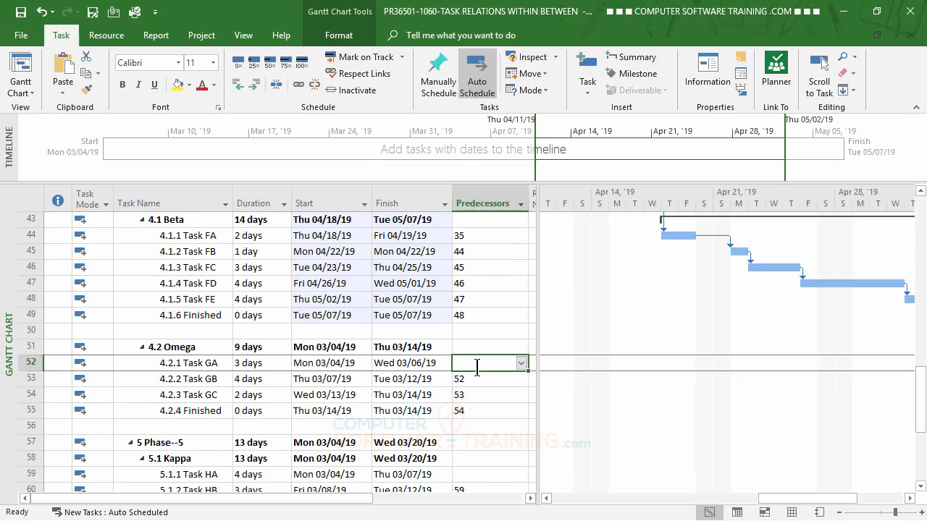
text(48)
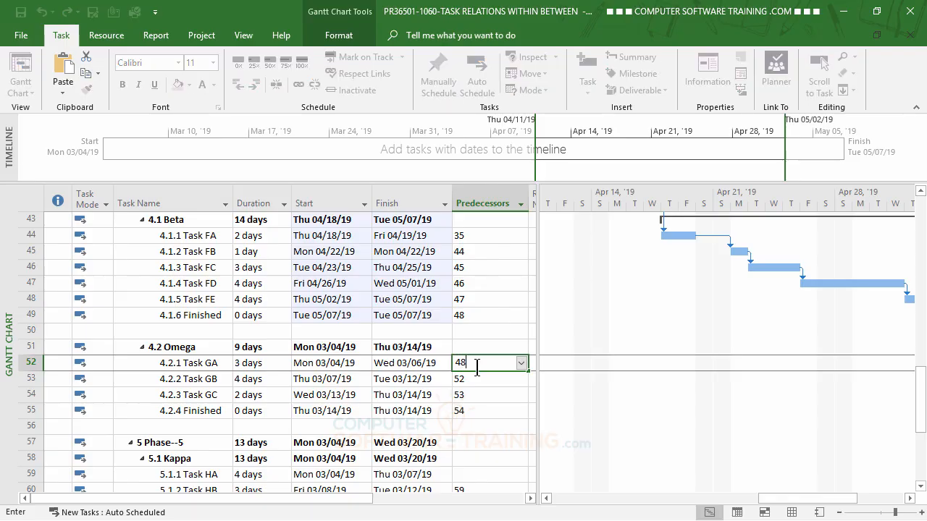
key(Return)
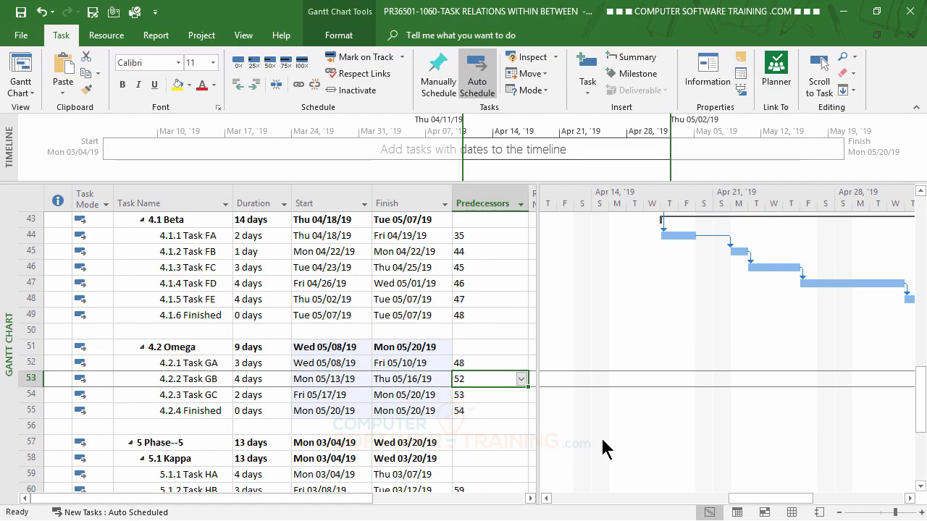
click(909, 498)
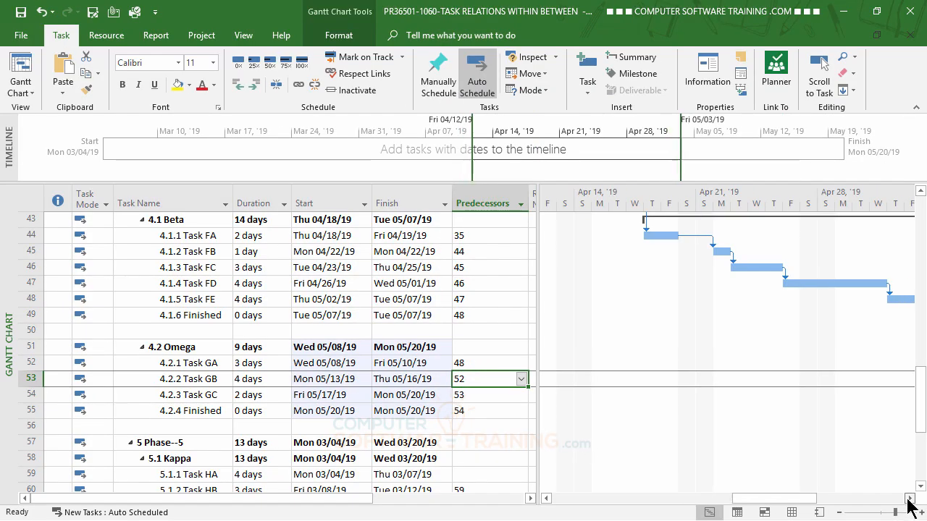
click(909, 498)
click(910, 498)
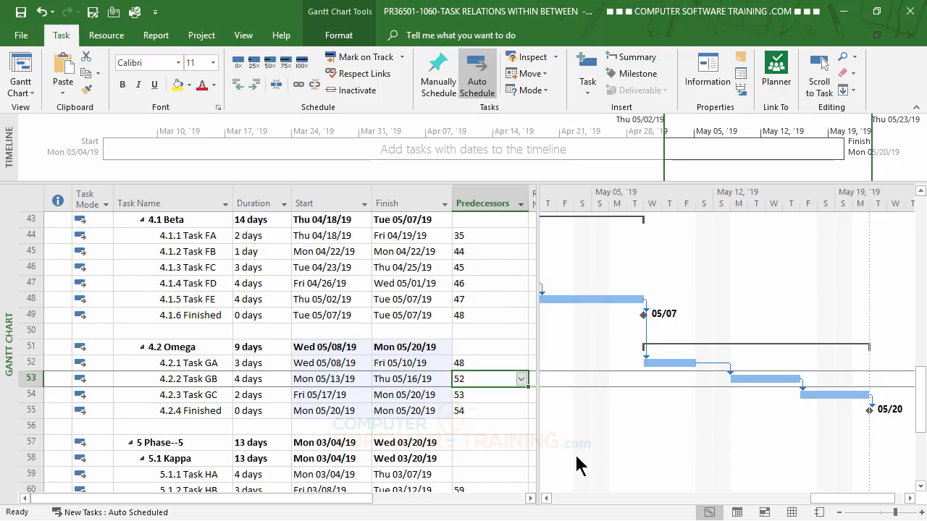
- Set row 47, Task FD, as the predecessor of Task HA in the Kappa group and check the link in the Gantt chart
scroll(333, 463, down, 1)
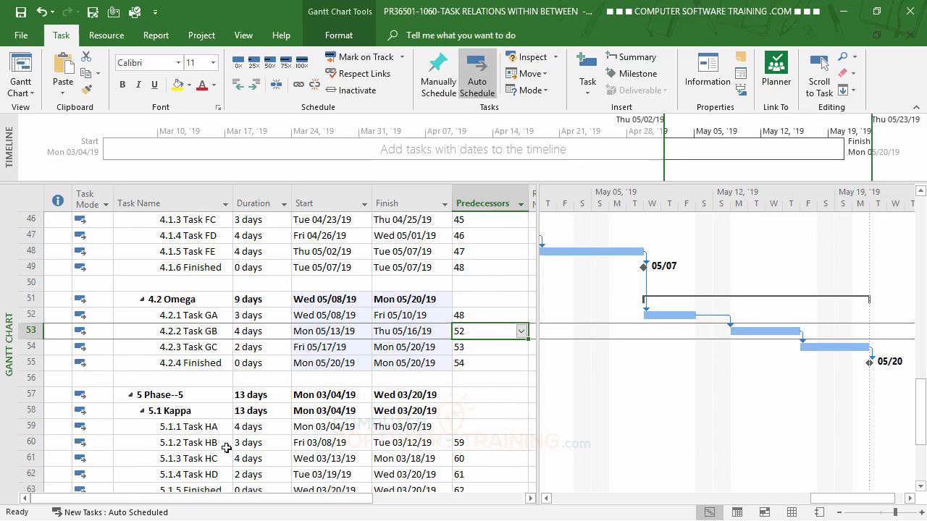
click(187, 427)
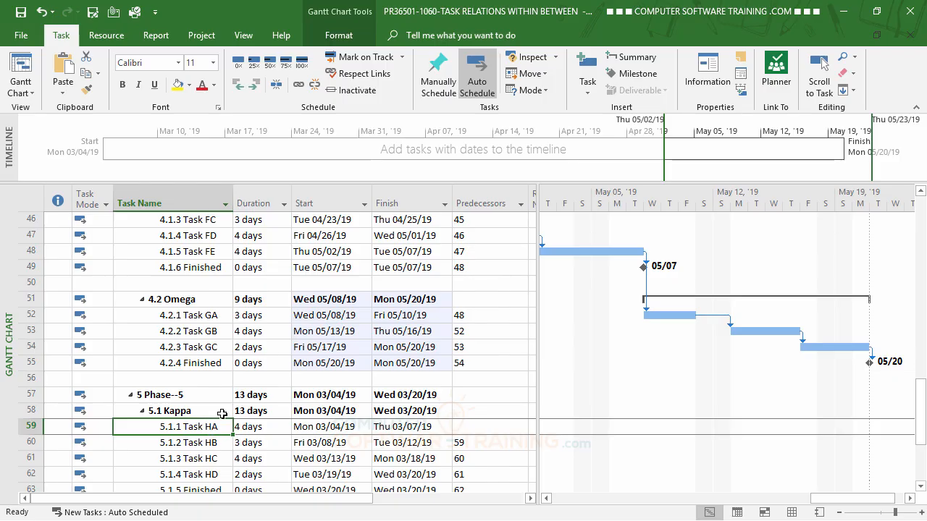
scroll(200, 427, up, 1)
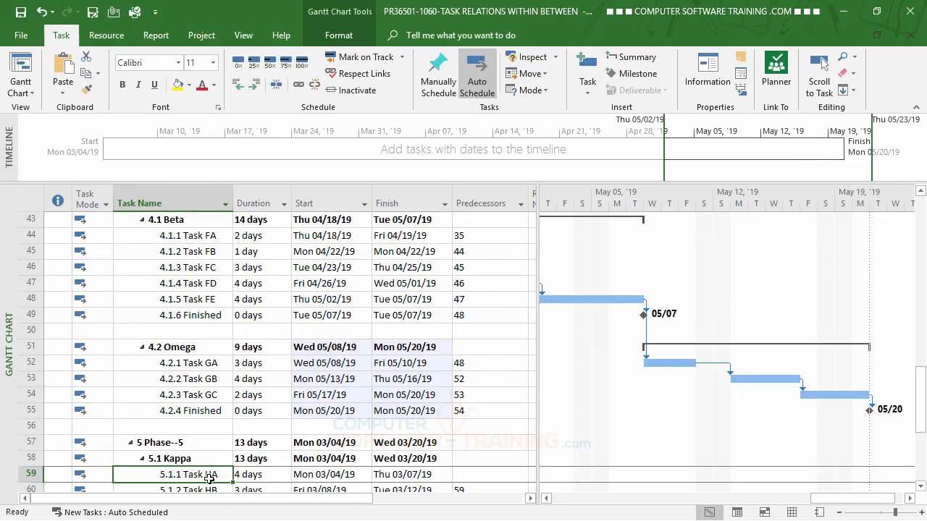
click(469, 475)
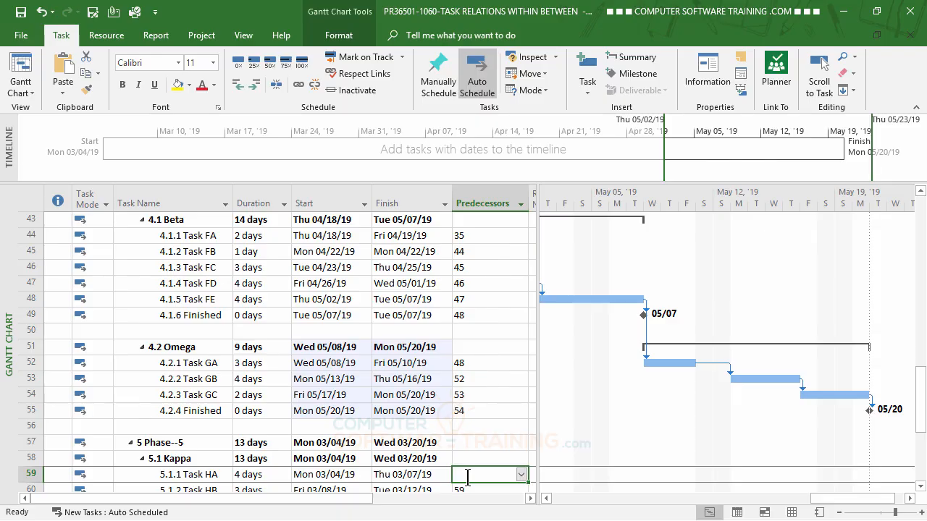
text(47)
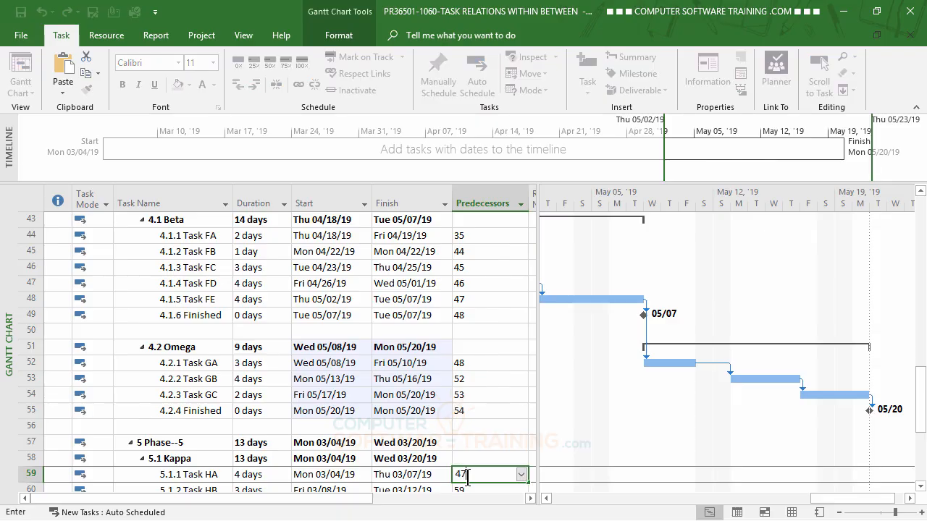
key(Return)
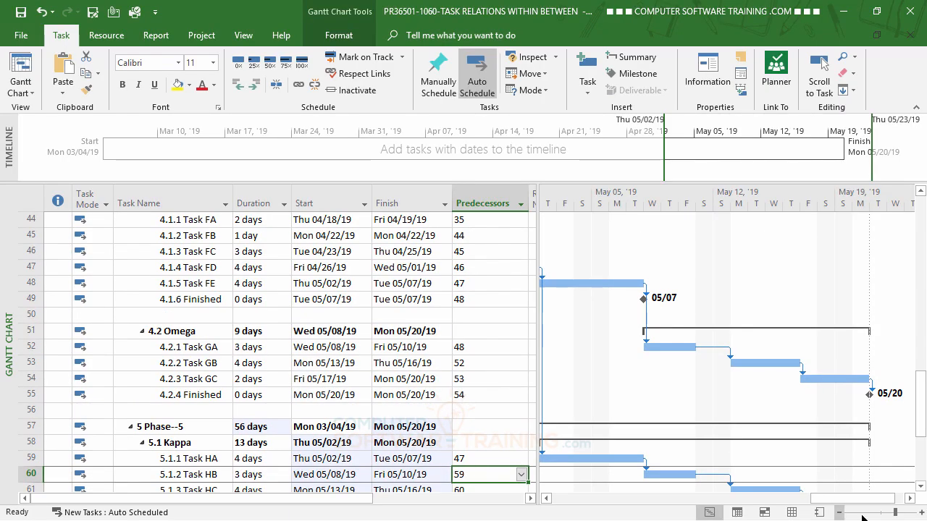
click(545, 498)
click(545, 498)
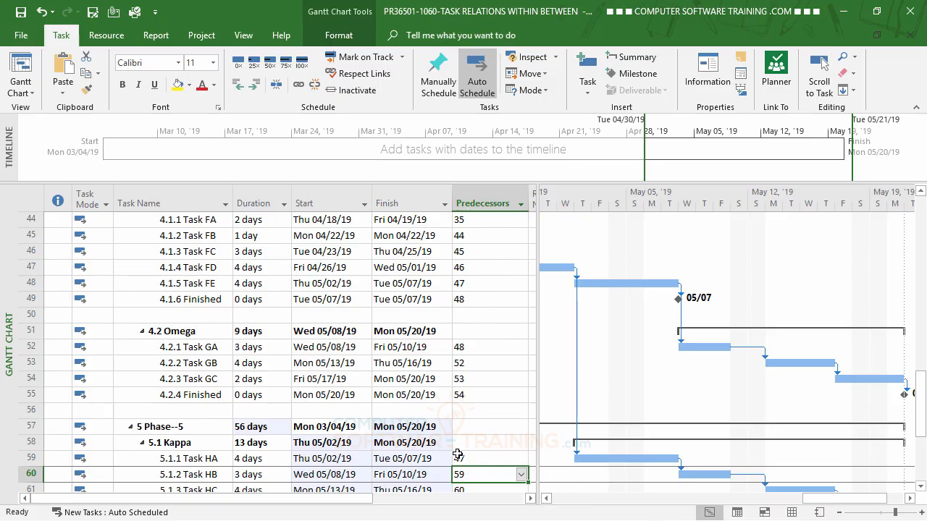
- Set row 62, Task HD, as the predecessor of Task KA in the Lamda group and check the link in the Gantt chart
scroll(419, 379, down, 1)
scroll(419, 378, down, 3)
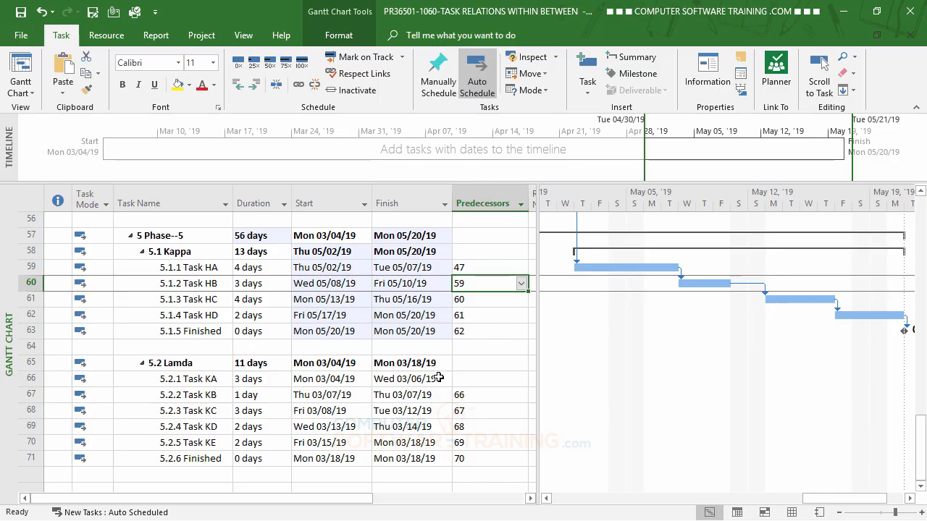
click(472, 381)
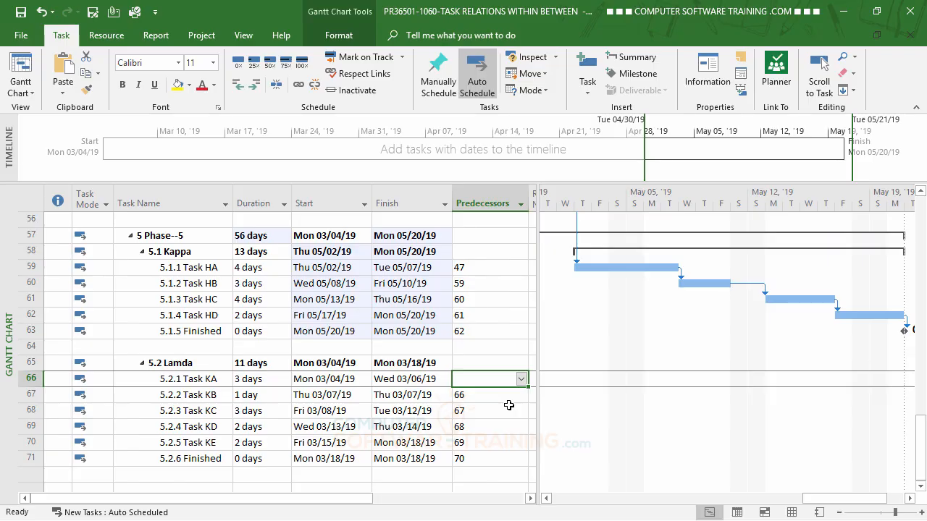
text(62)
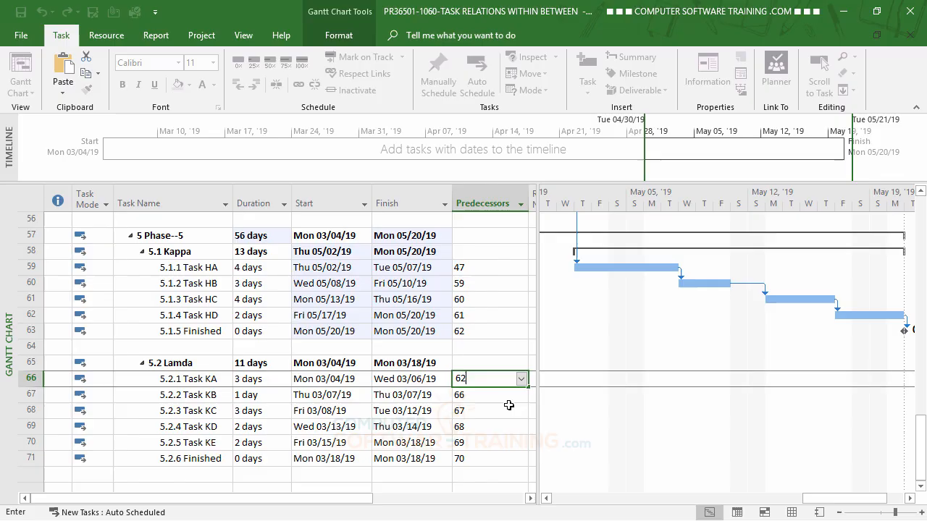
key(Return)
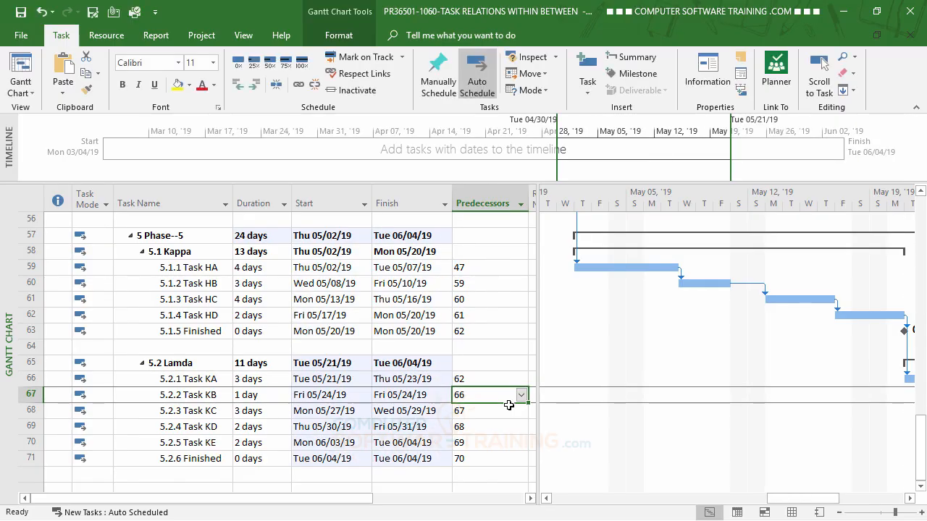
click(910, 498)
drag(910, 498, 910, 498)
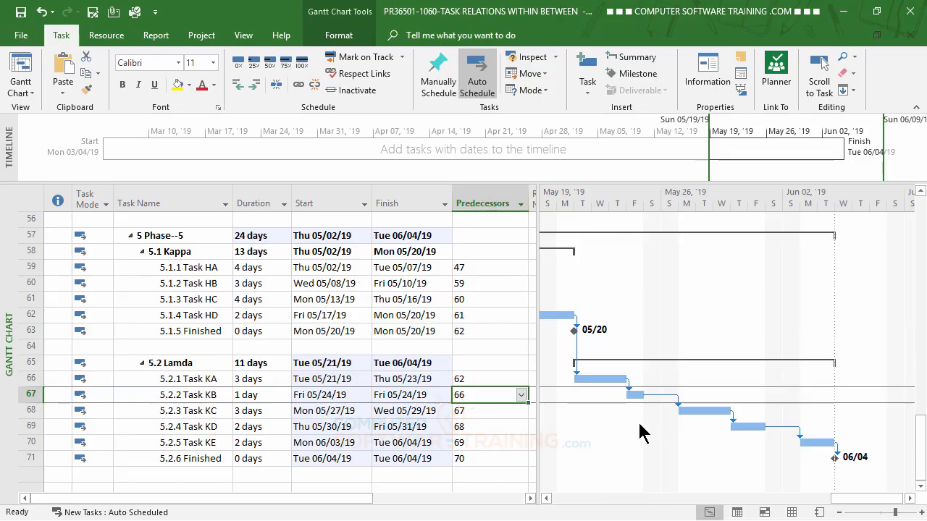
- Check the project summary's overall dates and bring the Gantt chart to the bar of Task AA in the Alpha group
scroll(642, 431, up, 4)
scroll(639, 419, up, 15)
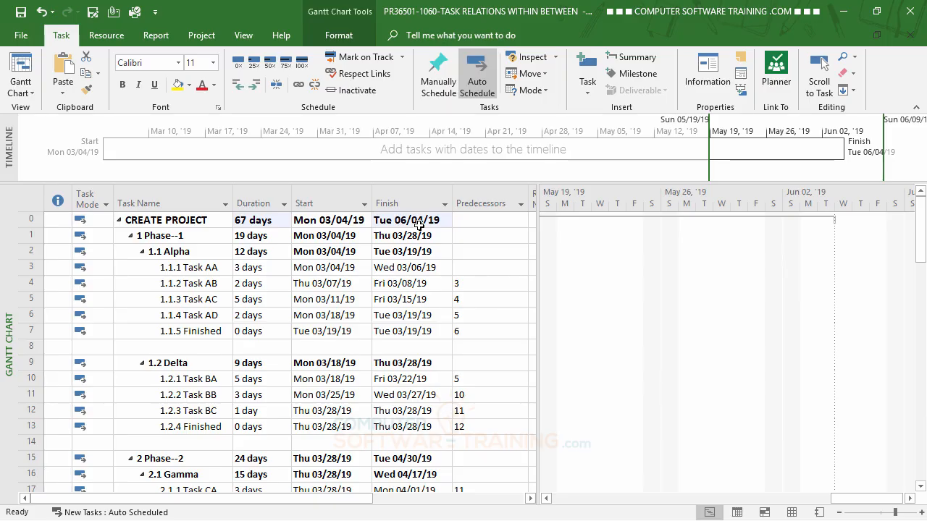
click(211, 273)
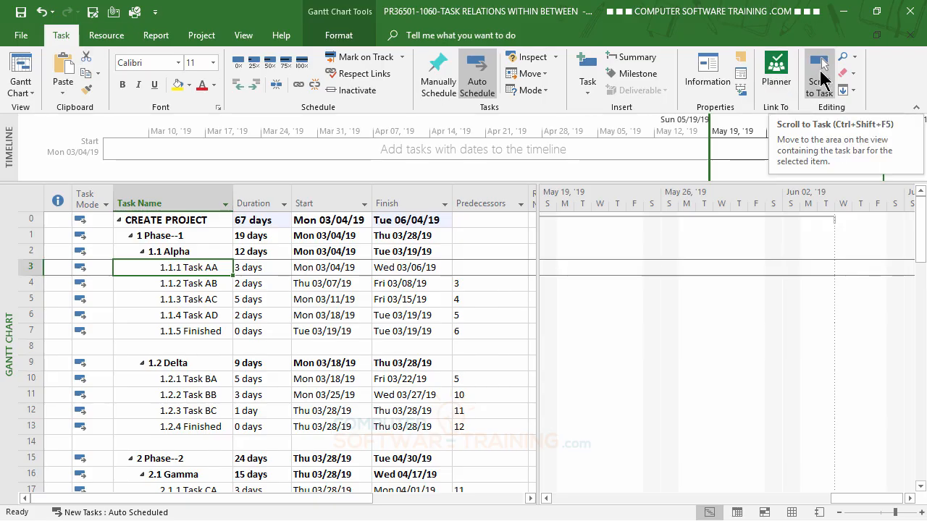
click(821, 64)
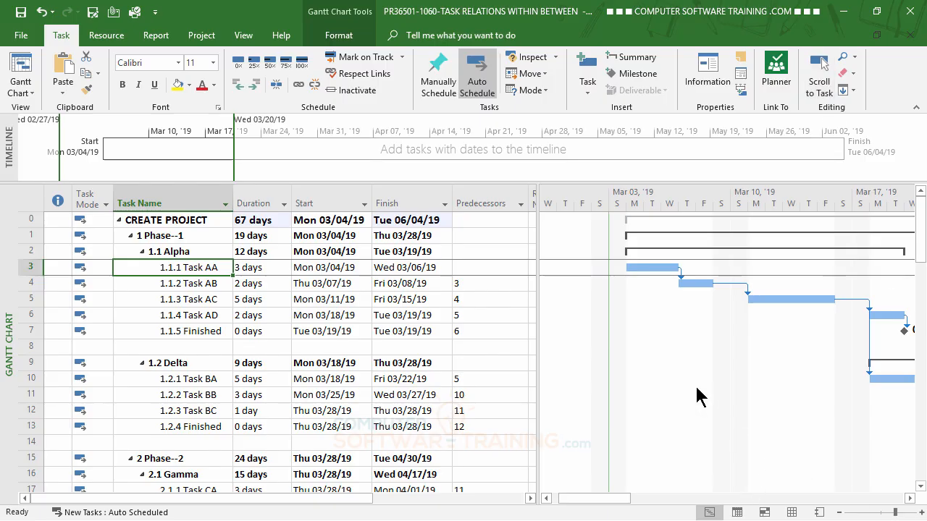
scroll(709, 456, down, 2)
scroll(710, 458, up, 2)
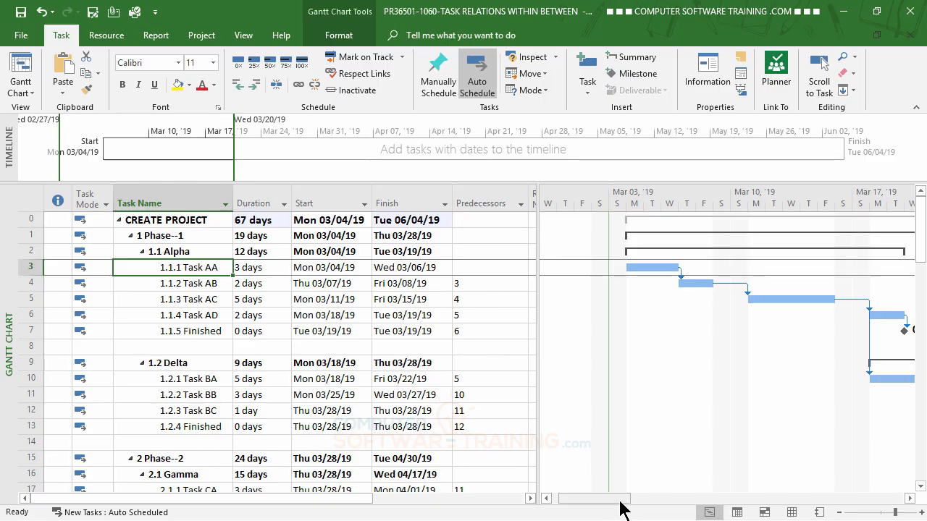
- Review the linked task bars across the Gantt chart from Phase--1 through the final Lamda milestone in Phase--5
drag(620, 499, 757, 507)
scroll(743, 454, down, 2)
scroll(744, 454, down, 1)
scroll(718, 405, down, 2)
scroll(722, 405, down, 3)
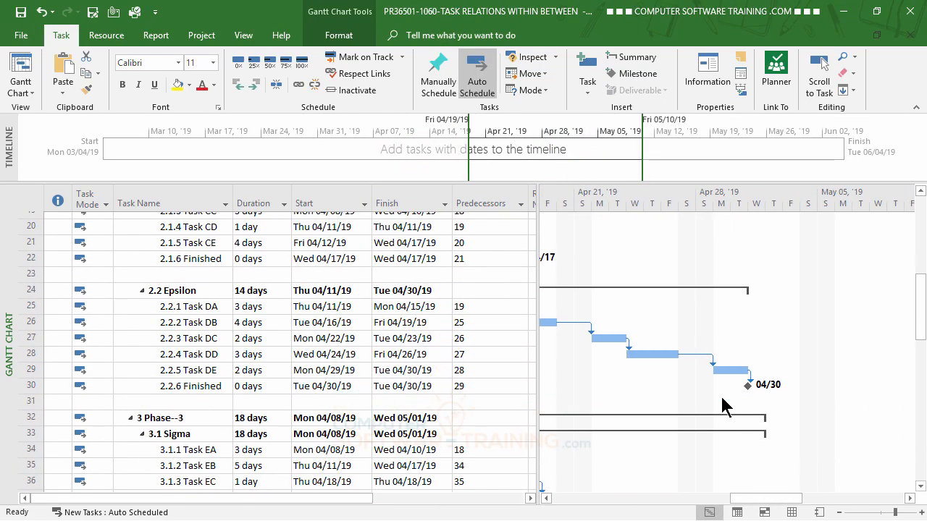
scroll(720, 410, down, 1)
scroll(719, 411, down, 4)
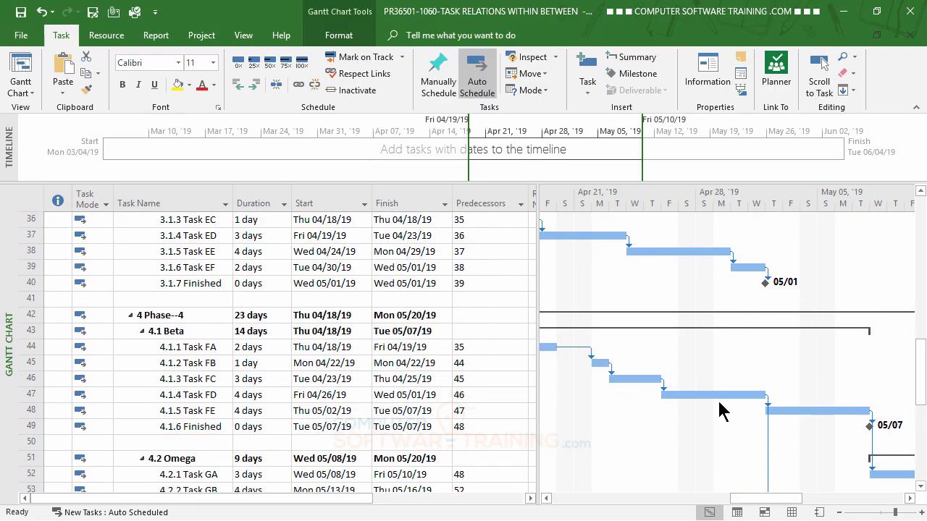
drag(760, 504, 877, 507)
scroll(703, 424, down, 3)
scroll(706, 426, down, 1)
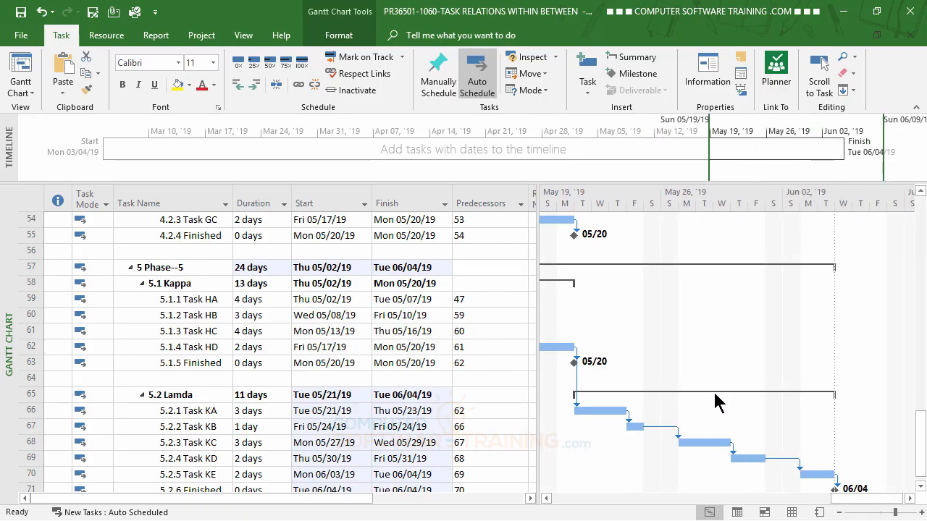
scroll(714, 397, down, 2)
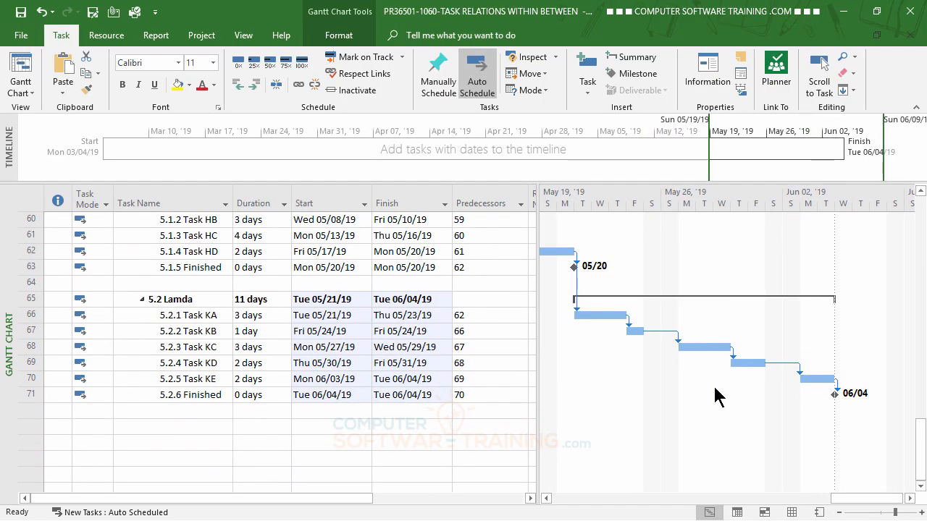